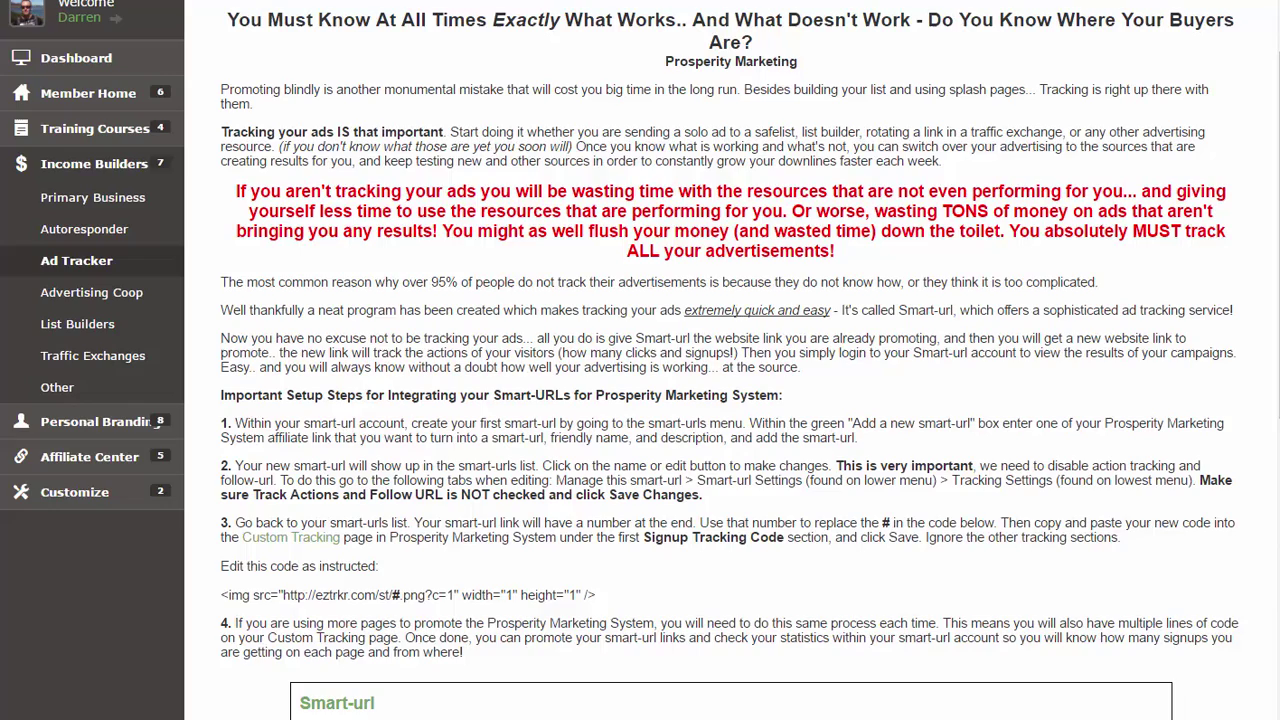
Copy the first affiliate link shown on the Prosperity Marketing System dashboard
scroll(730, 400, "down", 4)
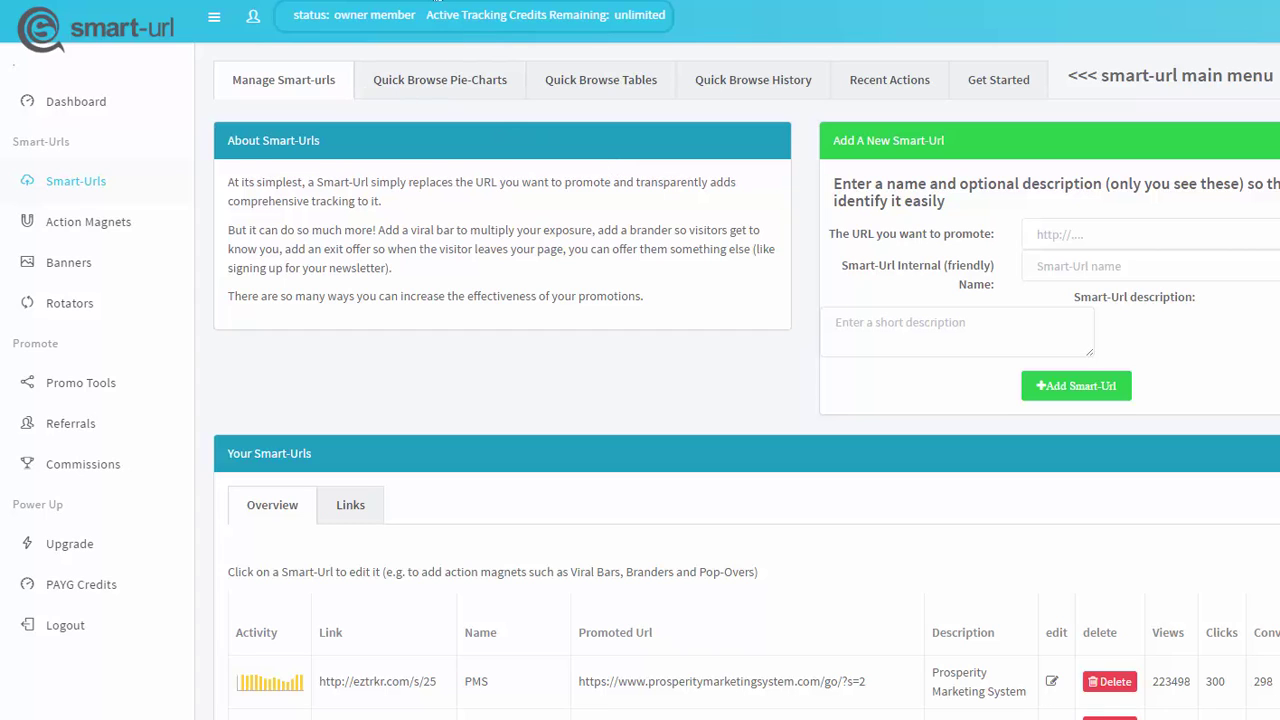
left_click(417, 18)
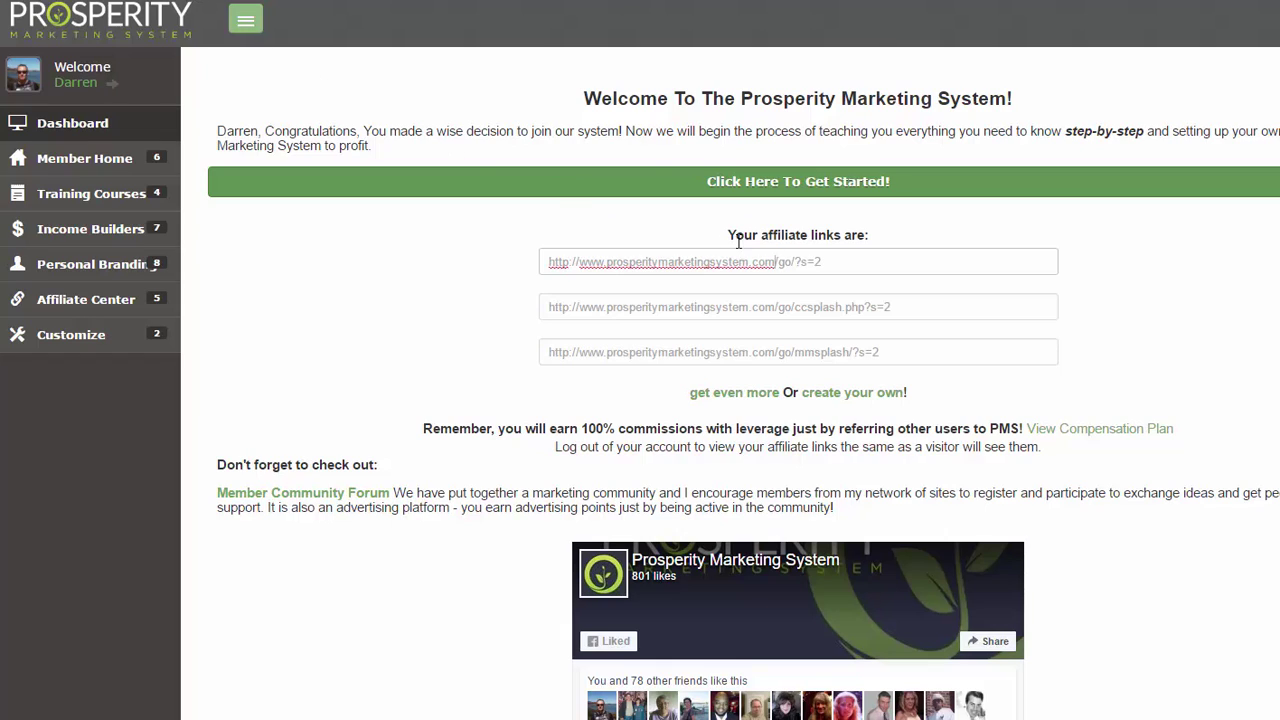
left_click_drag(849, 261, 538, 244)
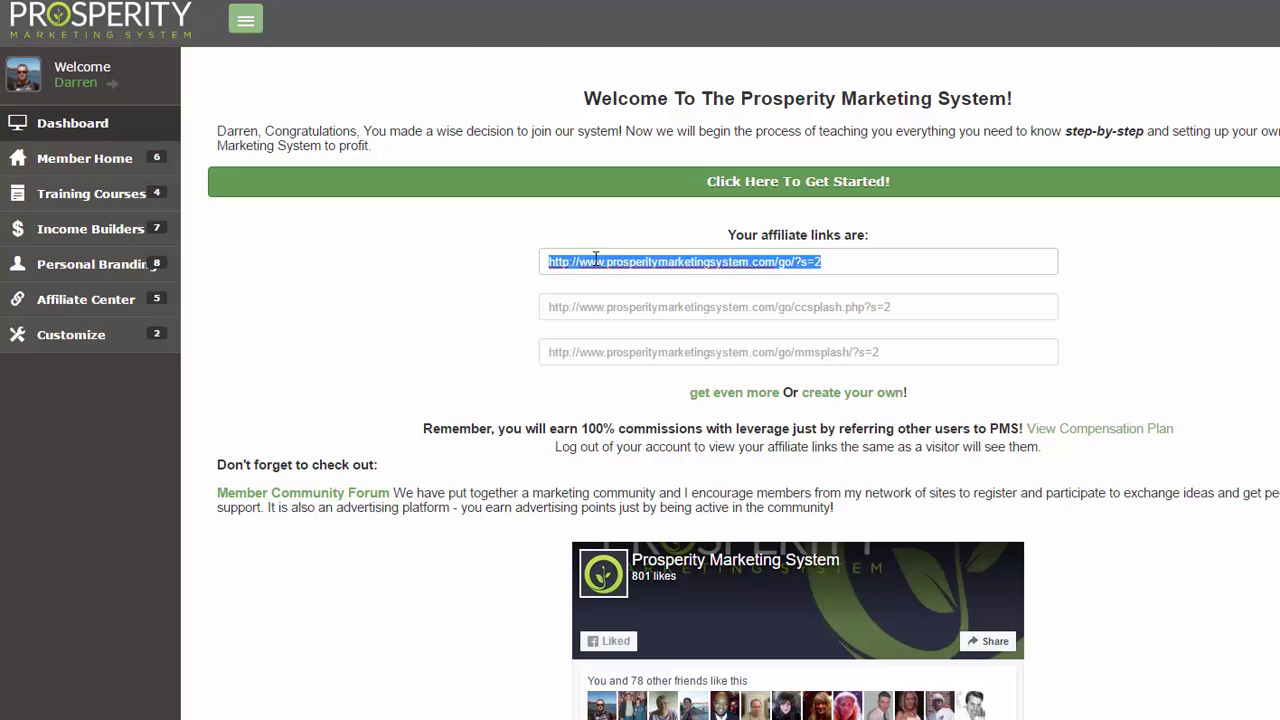
right_click(595, 259)
left_click(618, 289)
In Smart-url, paste the copied affiliate link as the URL to promote in the new smart-url form, leaving name and description empty
left_click(507, 0)
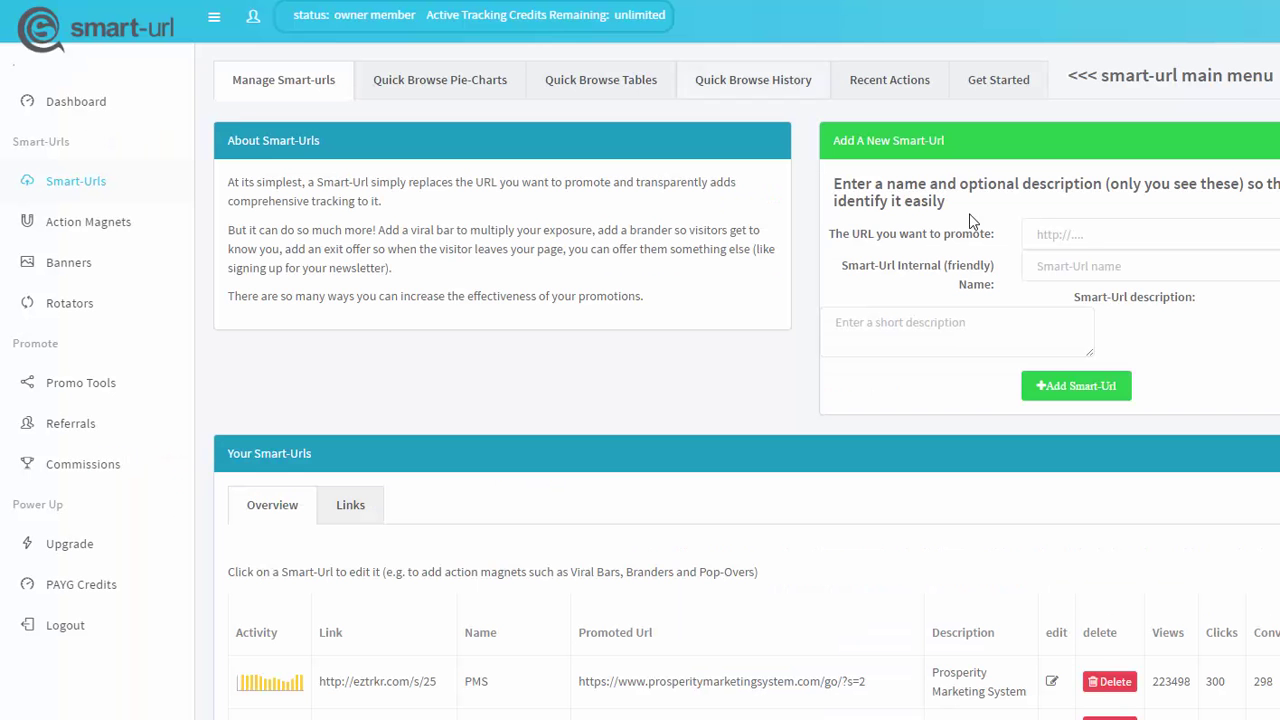
left_click(1076, 238)
right_click(1078, 245)
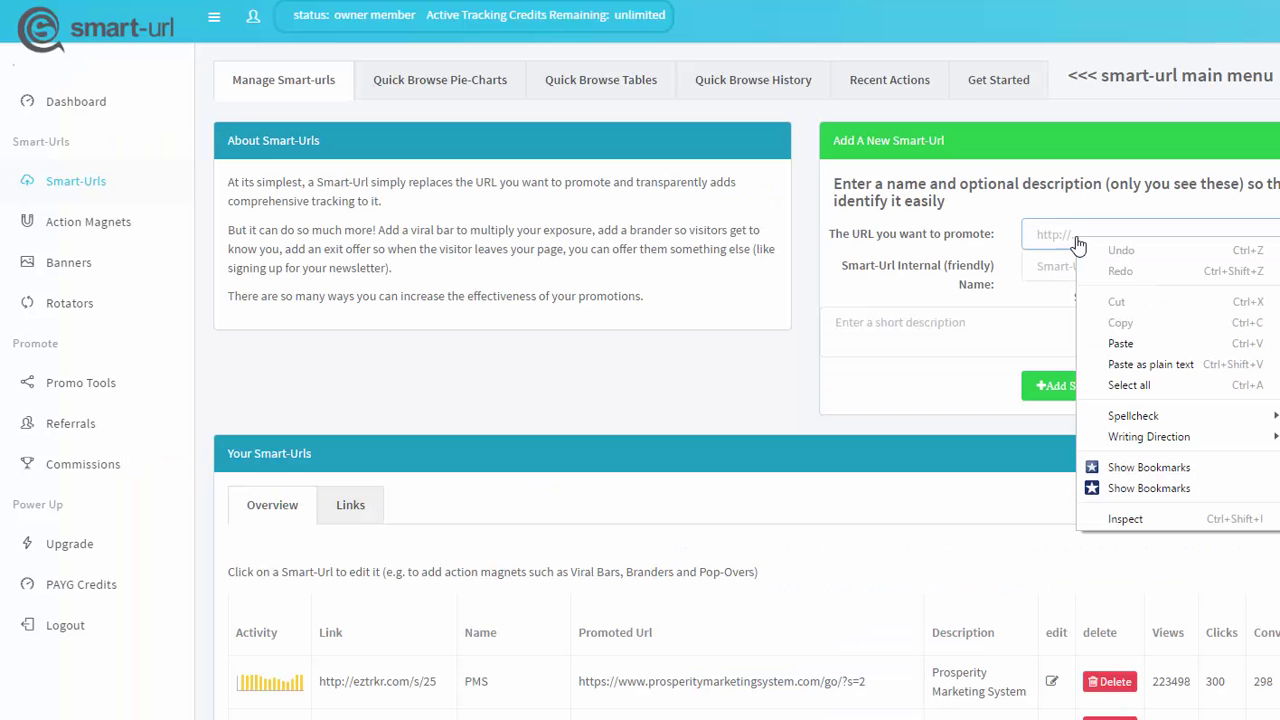
left_click(1120, 343)
left_click_drag(1086, 233, 994, 240)
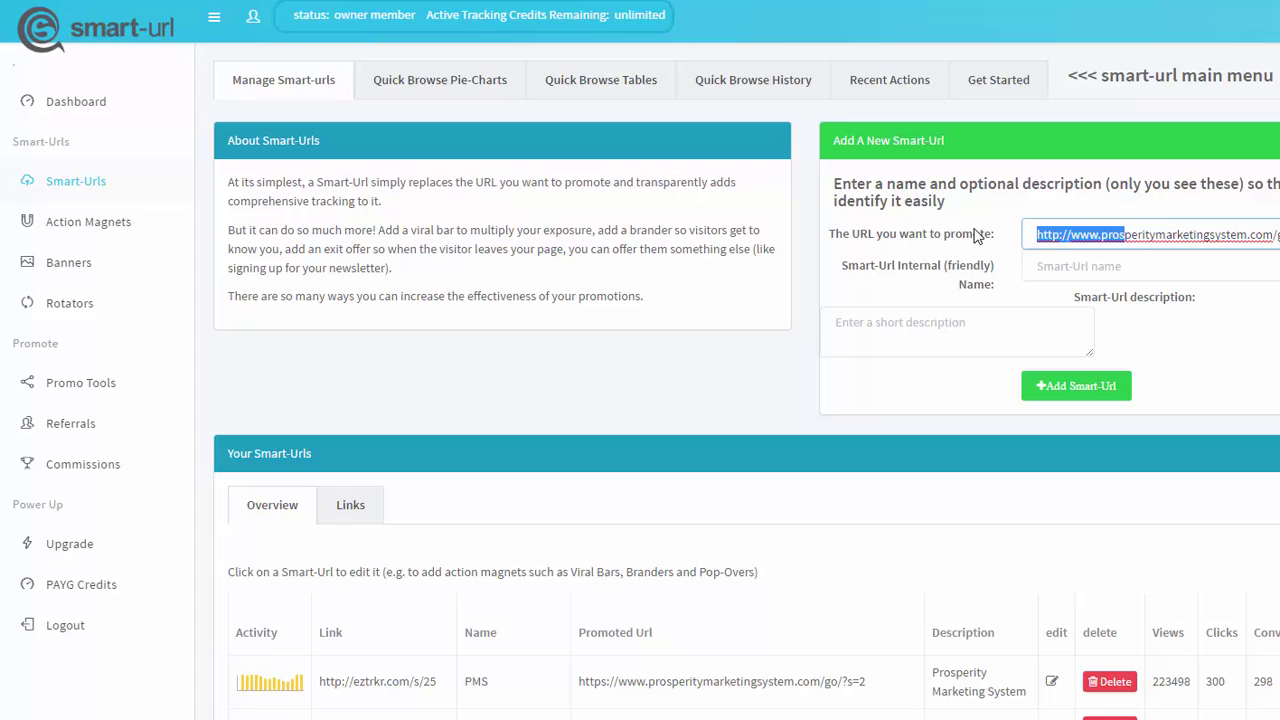
left_click(1074, 268)
left_click(902, 338)
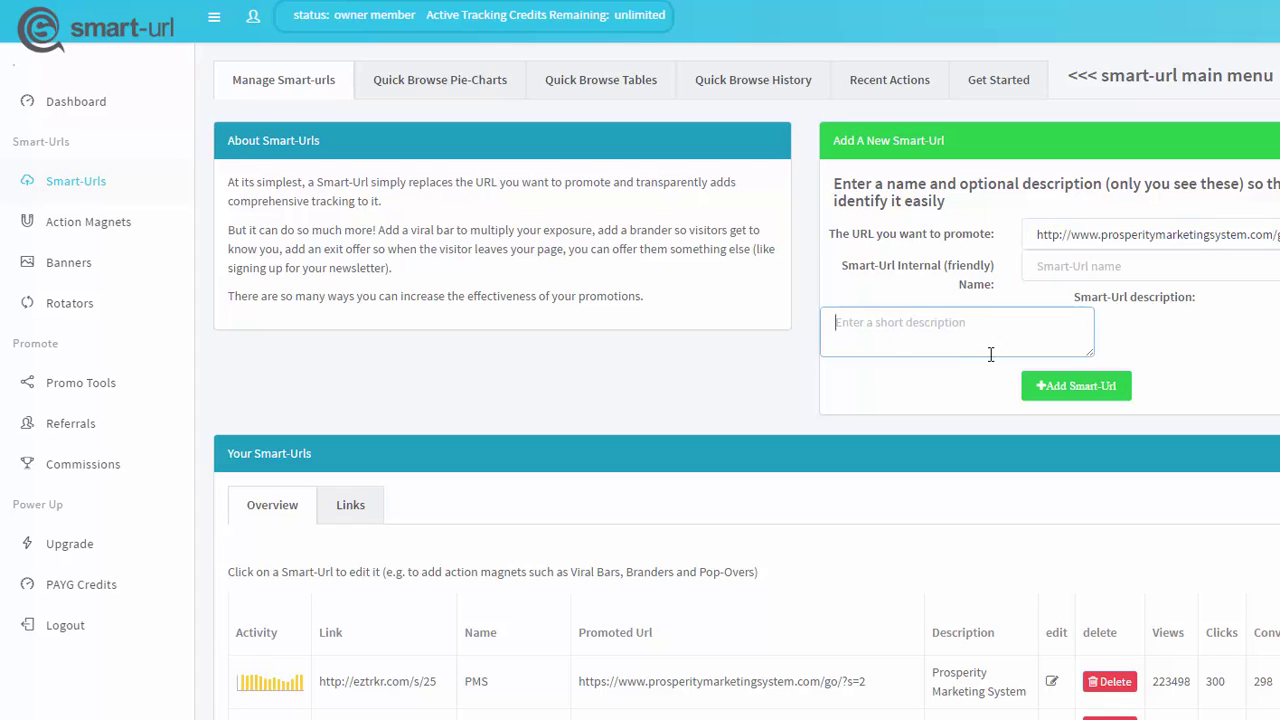
Edit the PMS smart-url and bring up its Tracking Settings within the Smart-Url Settings
left_click(1052, 683)
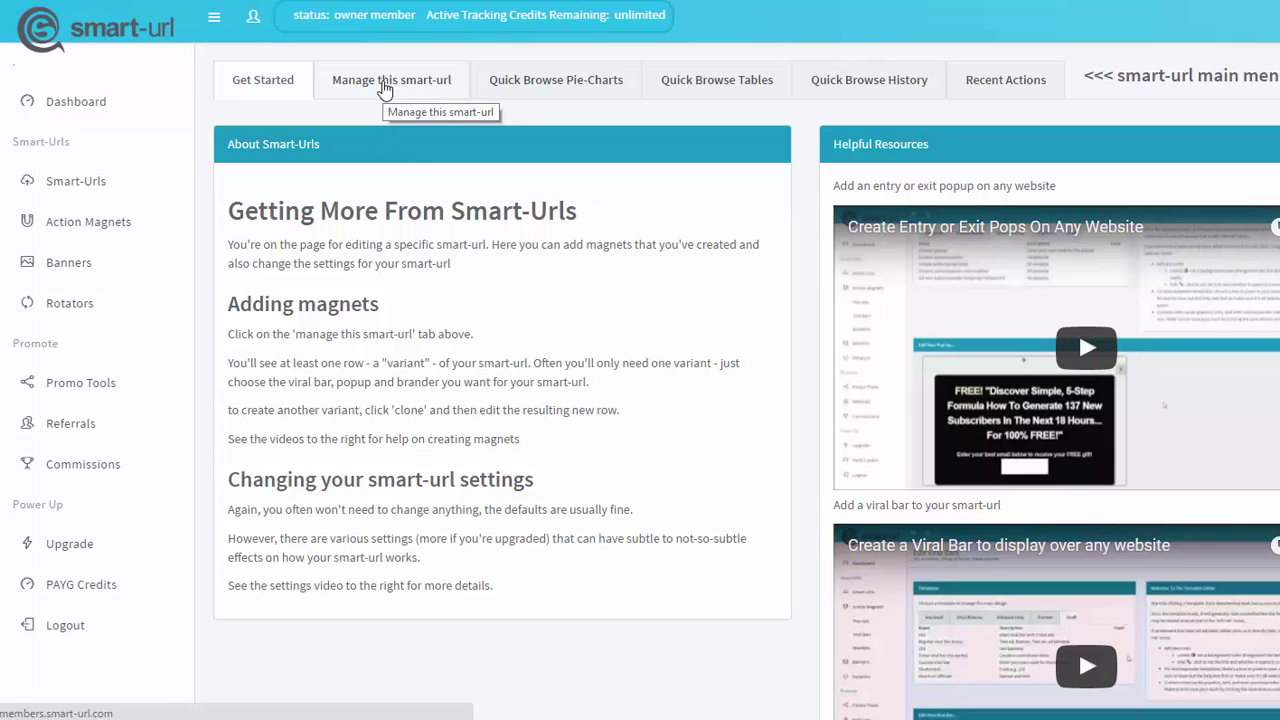
left_click(385, 89)
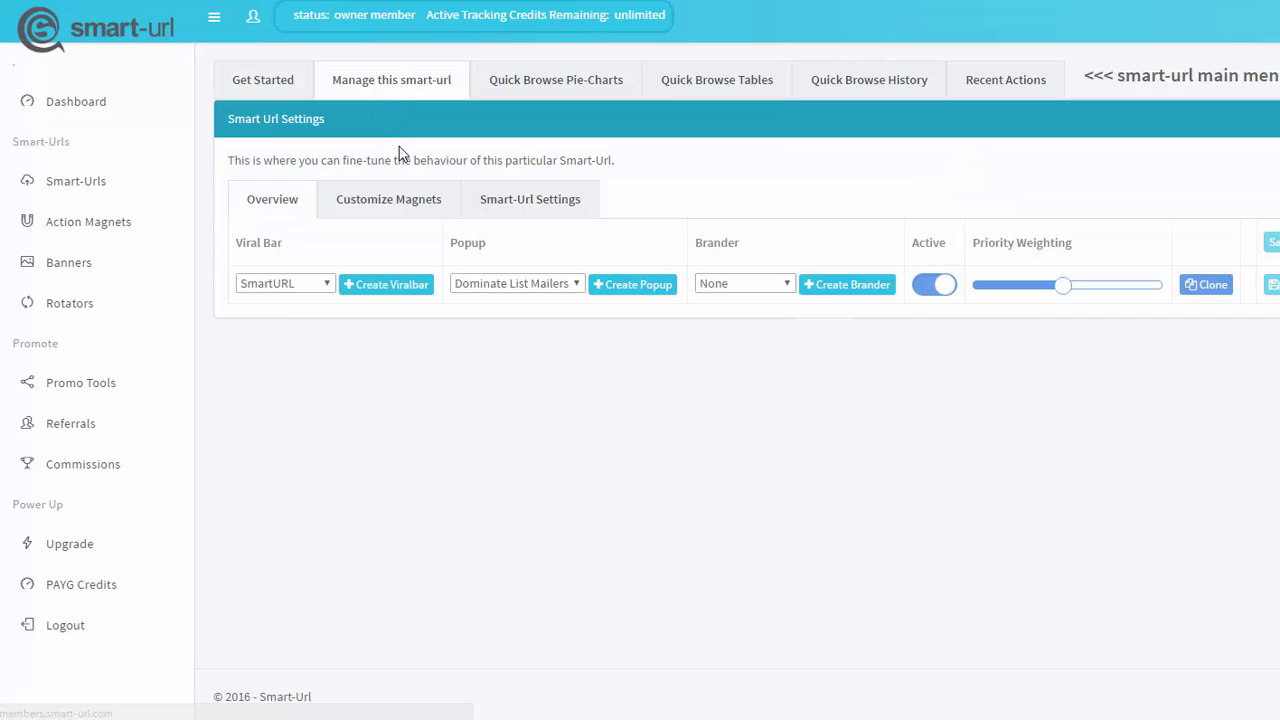
left_click(513, 207)
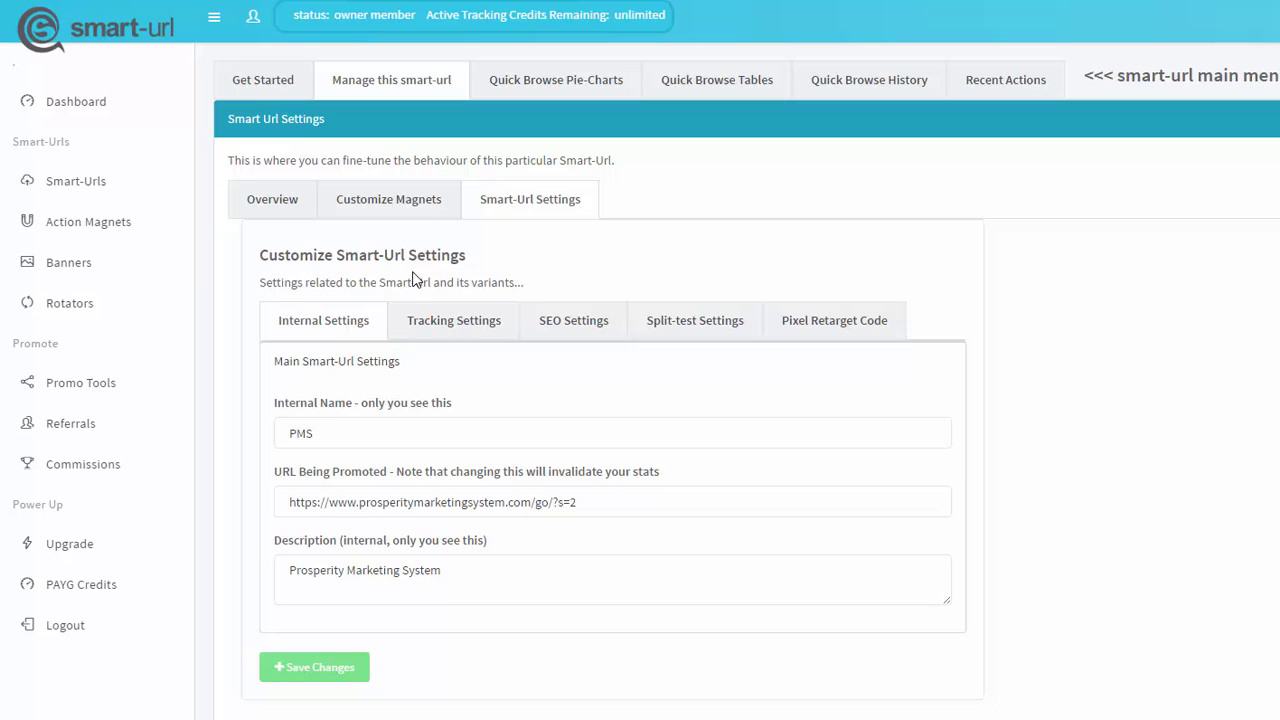
left_click(452, 333)
scroll(838, 420, "down", 1)
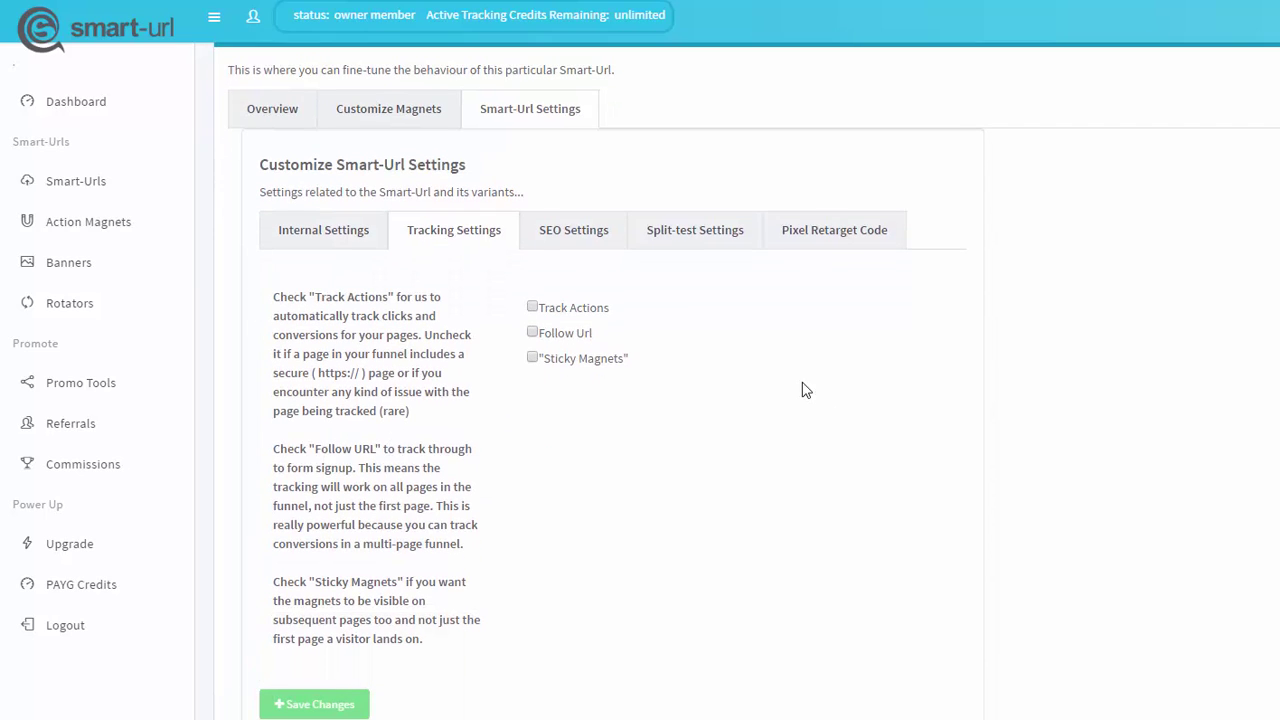
Enable the PMS smart-url's Track Actions option and toggle Follow Url, leaving both options unchecked
left_click(532, 309)
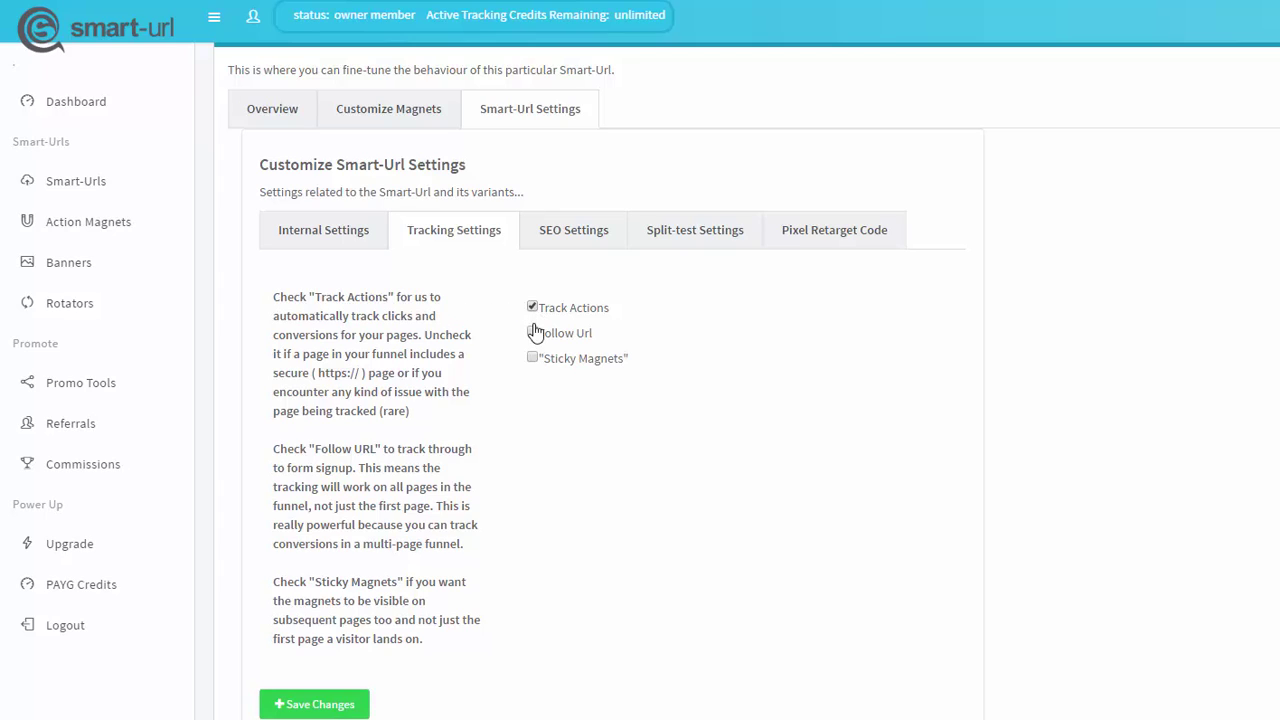
left_click(532, 333)
left_click(532, 334)
scroll(435, 345, "down", 3)
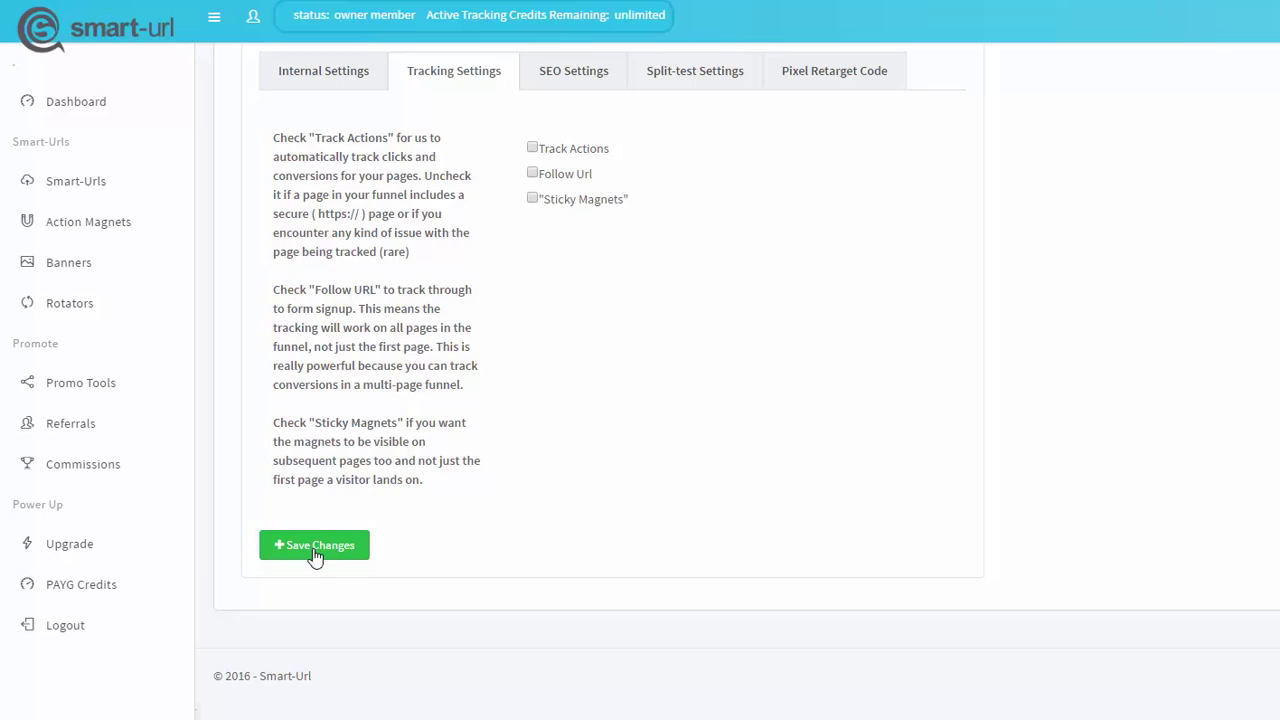
scroll(540, 407, "up", 1)
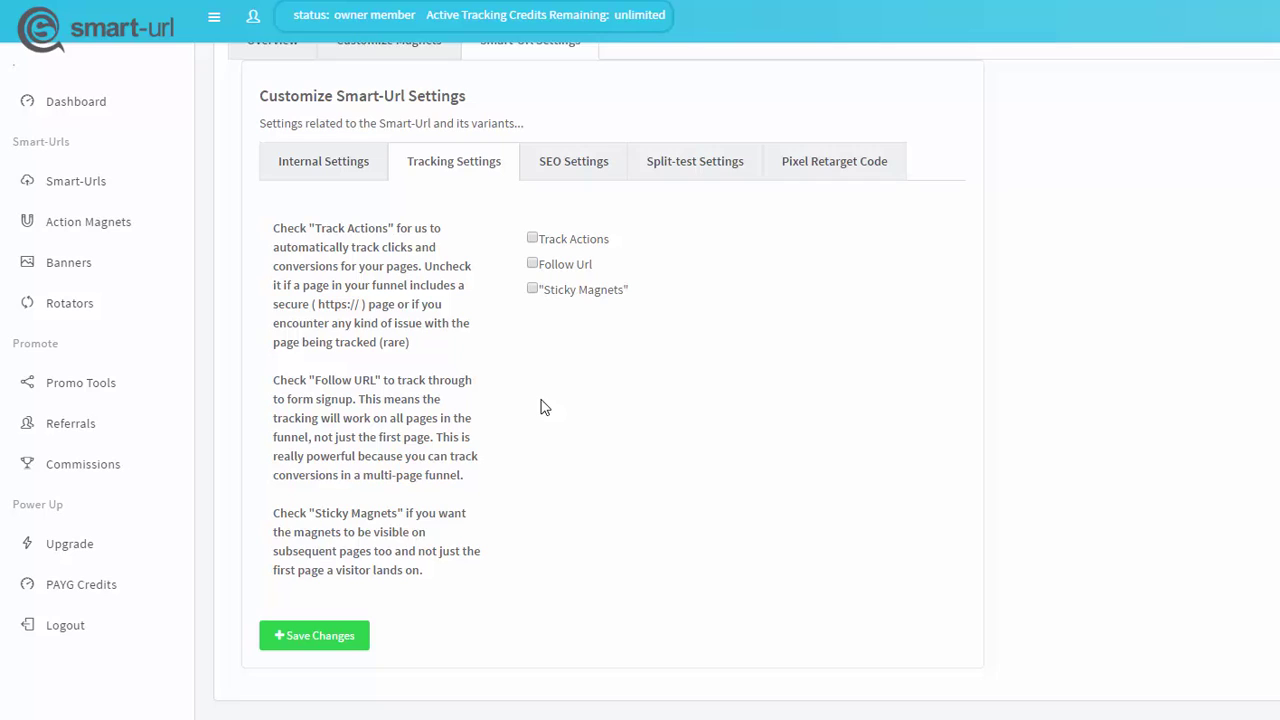
scroll(540, 518, "up", 1)
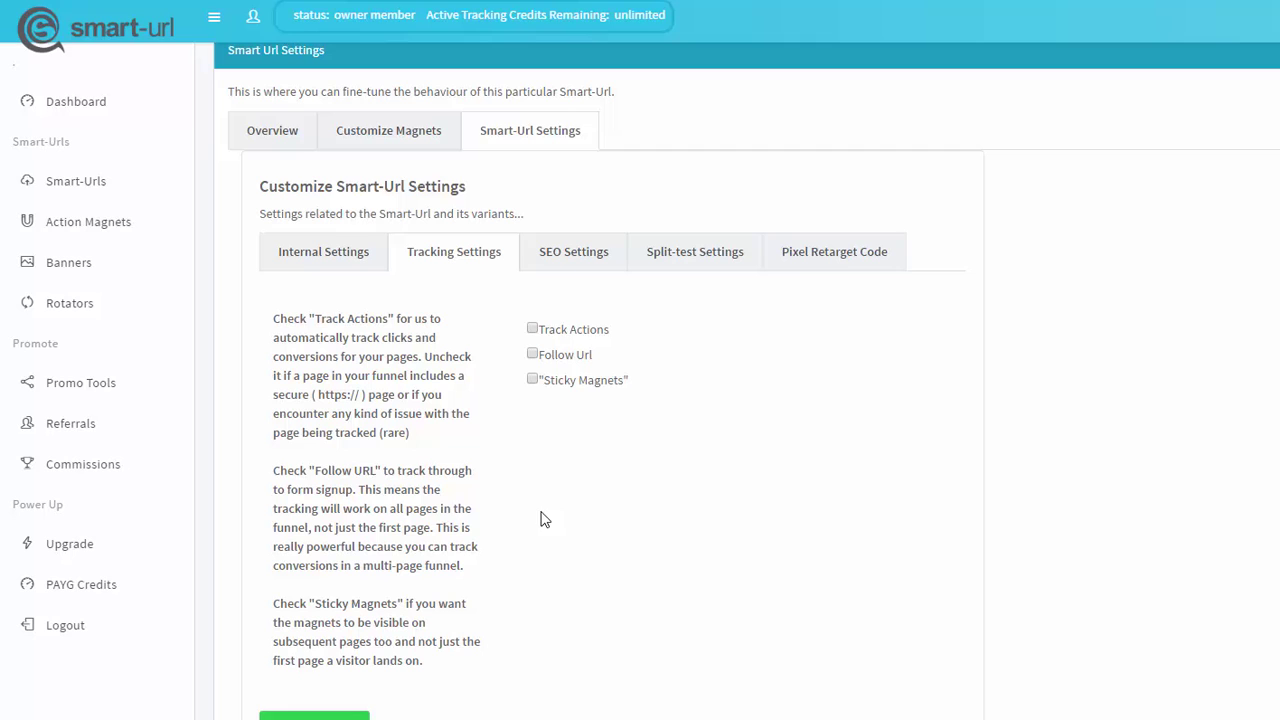
Return to the smart-urls list and examine the PMS entry's link, promoted URL and the number ending its link
left_click(79, 190)
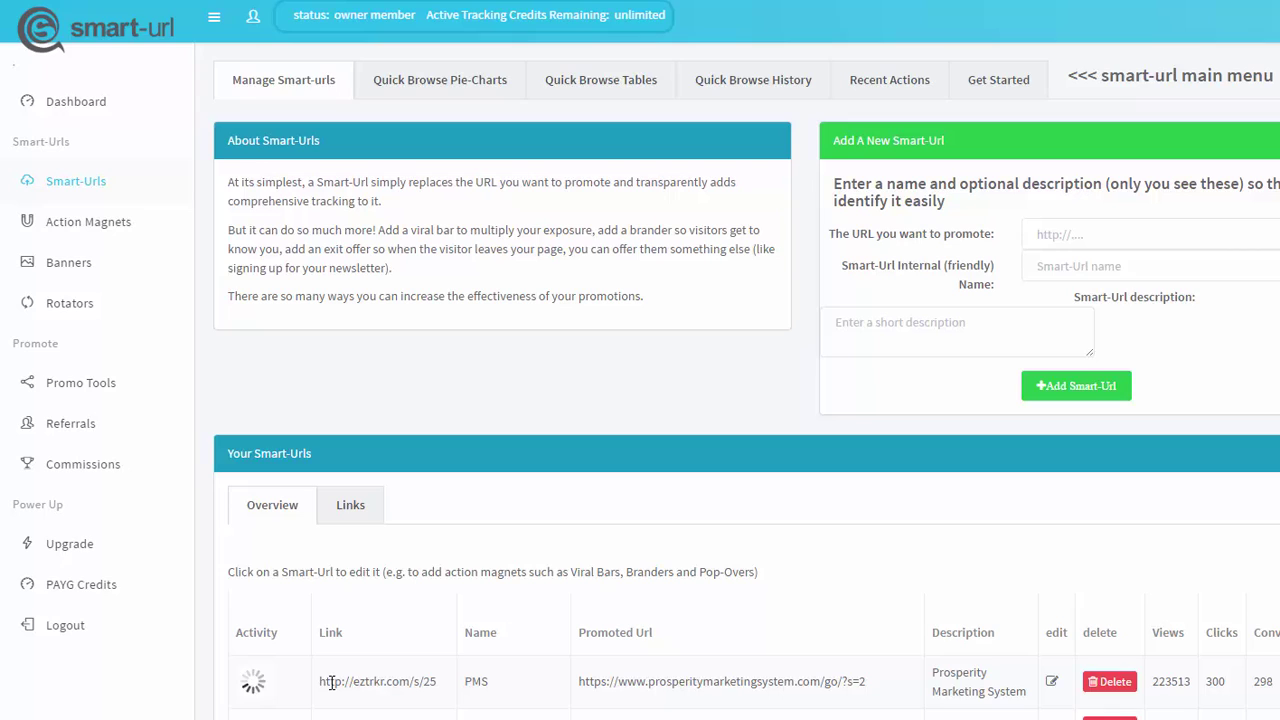
left_click_drag(319, 681, 440, 680)
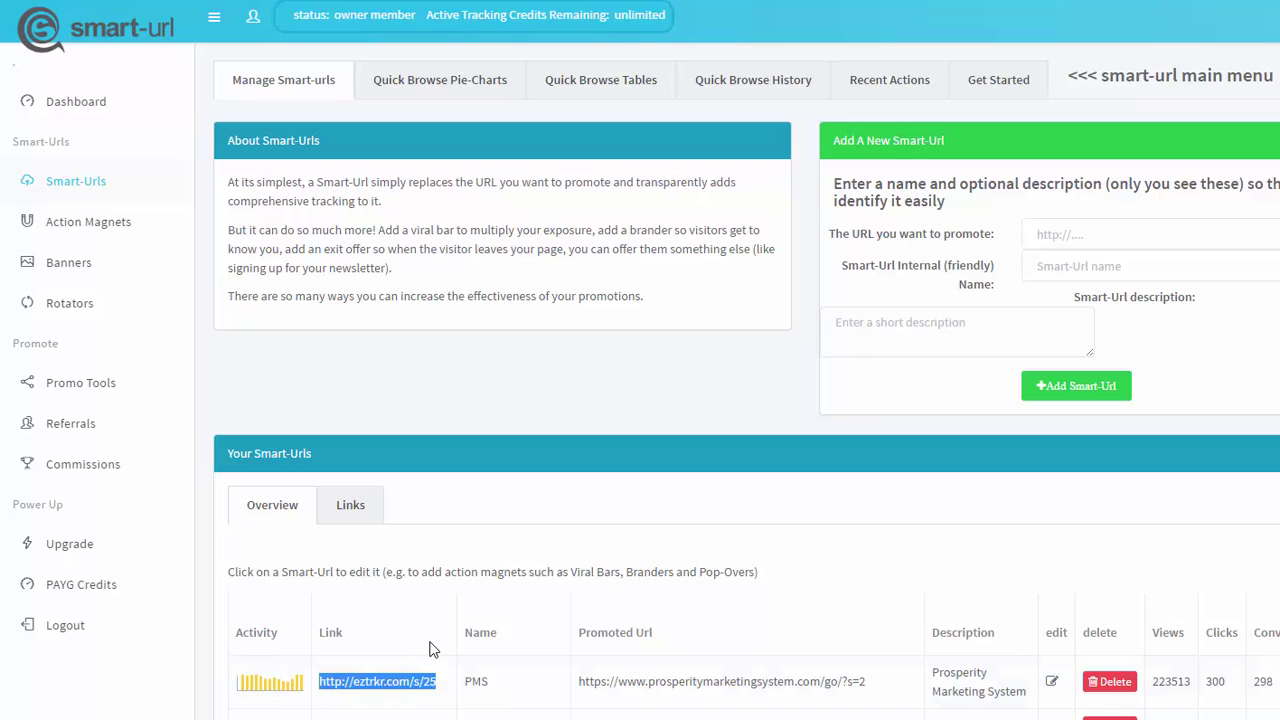
left_click(352, 684)
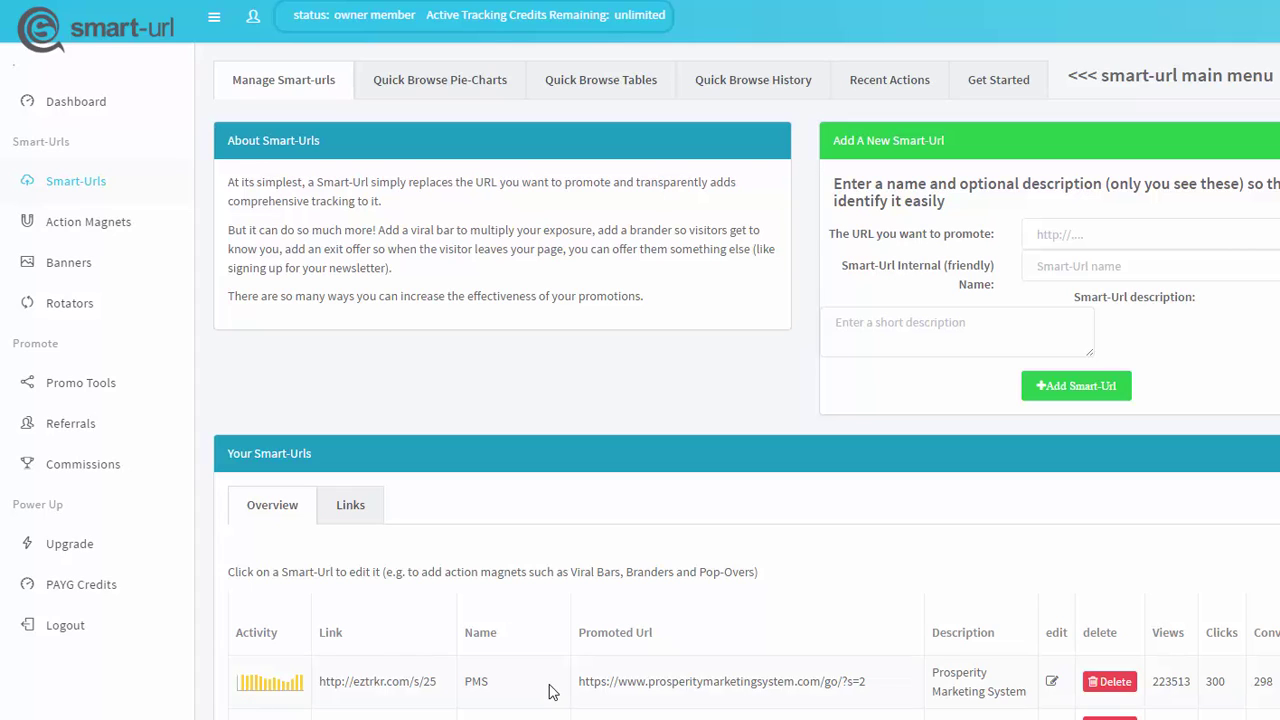
left_click_drag(585, 681, 868, 681)
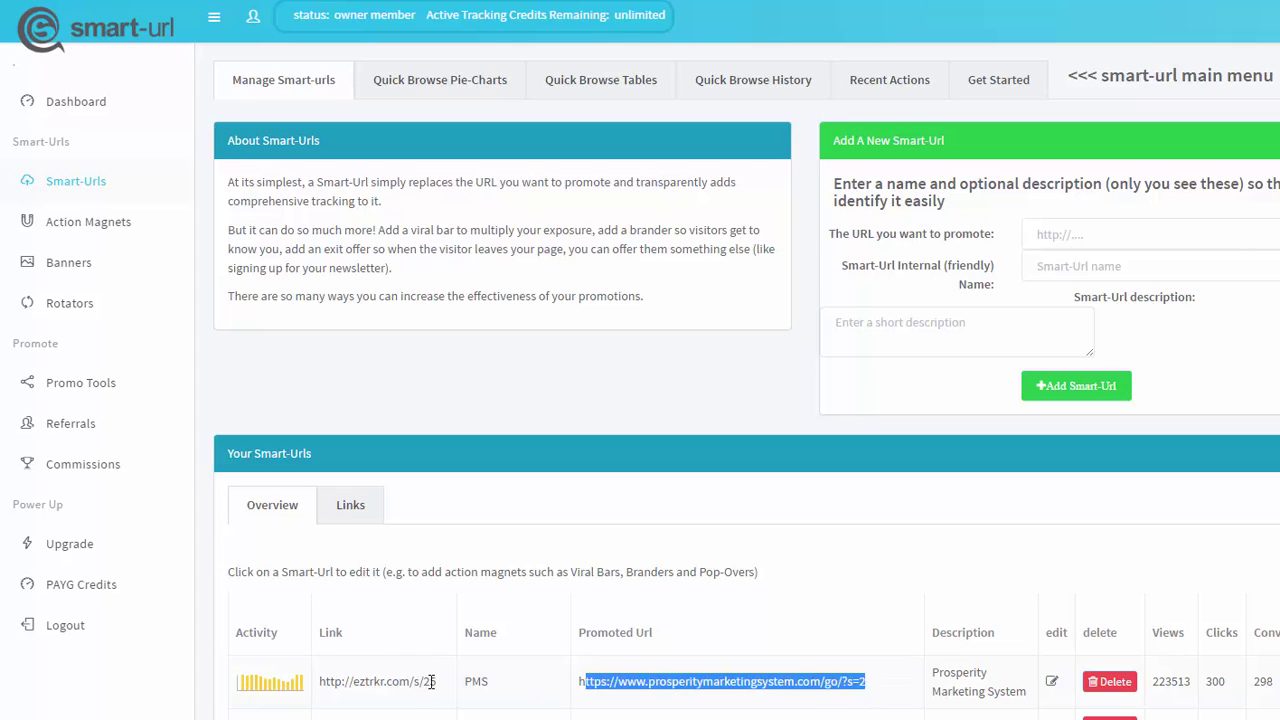
left_click_drag(434, 681, 321, 679)
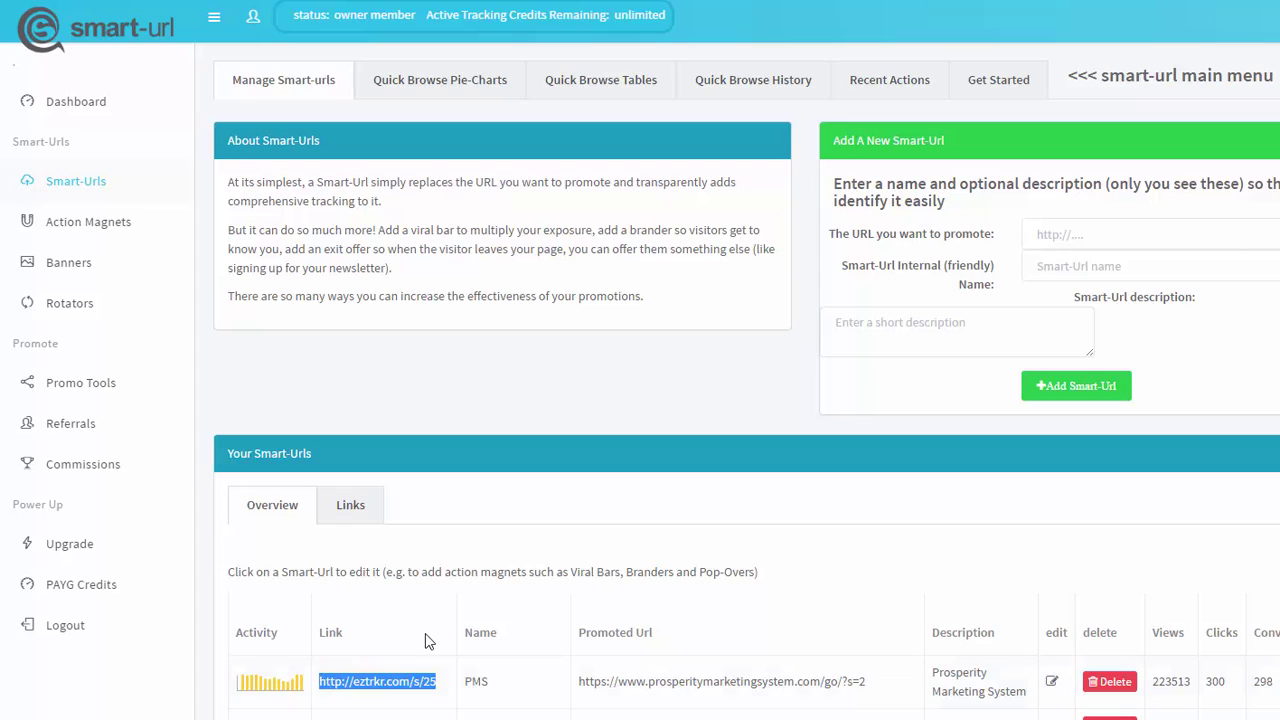
left_click(390, 679)
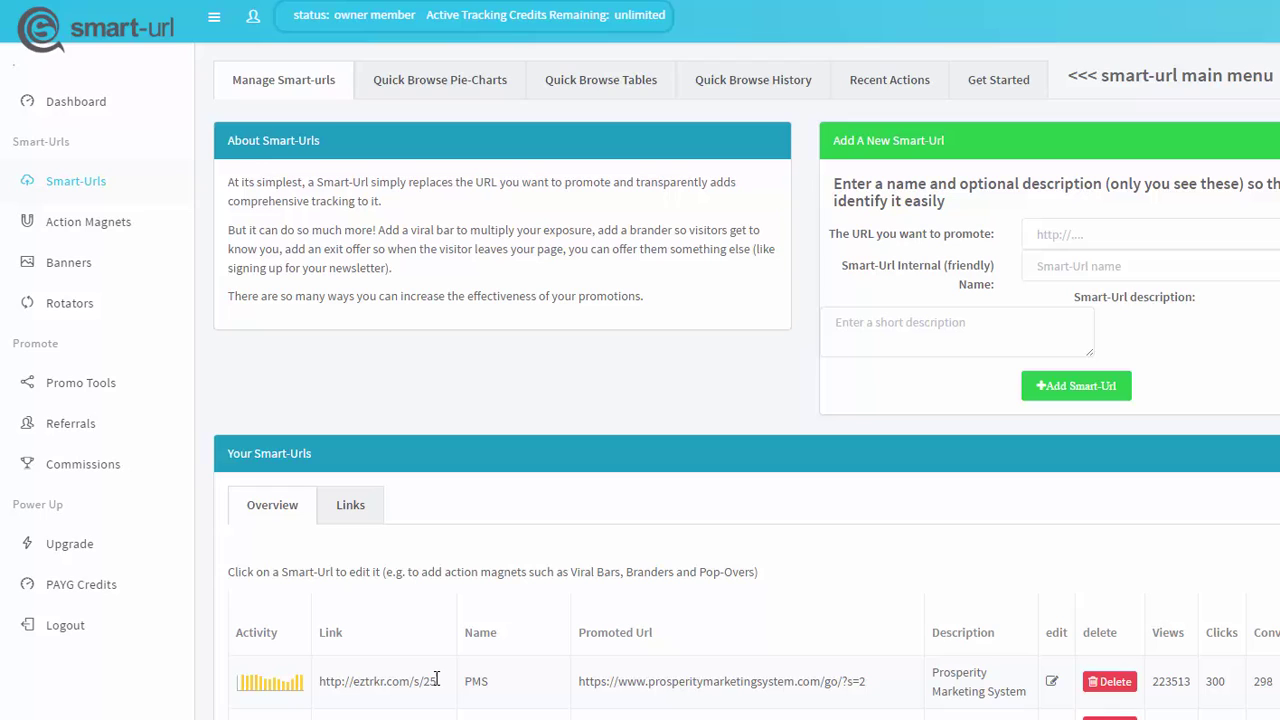
left_click_drag(437, 680, 424, 682)
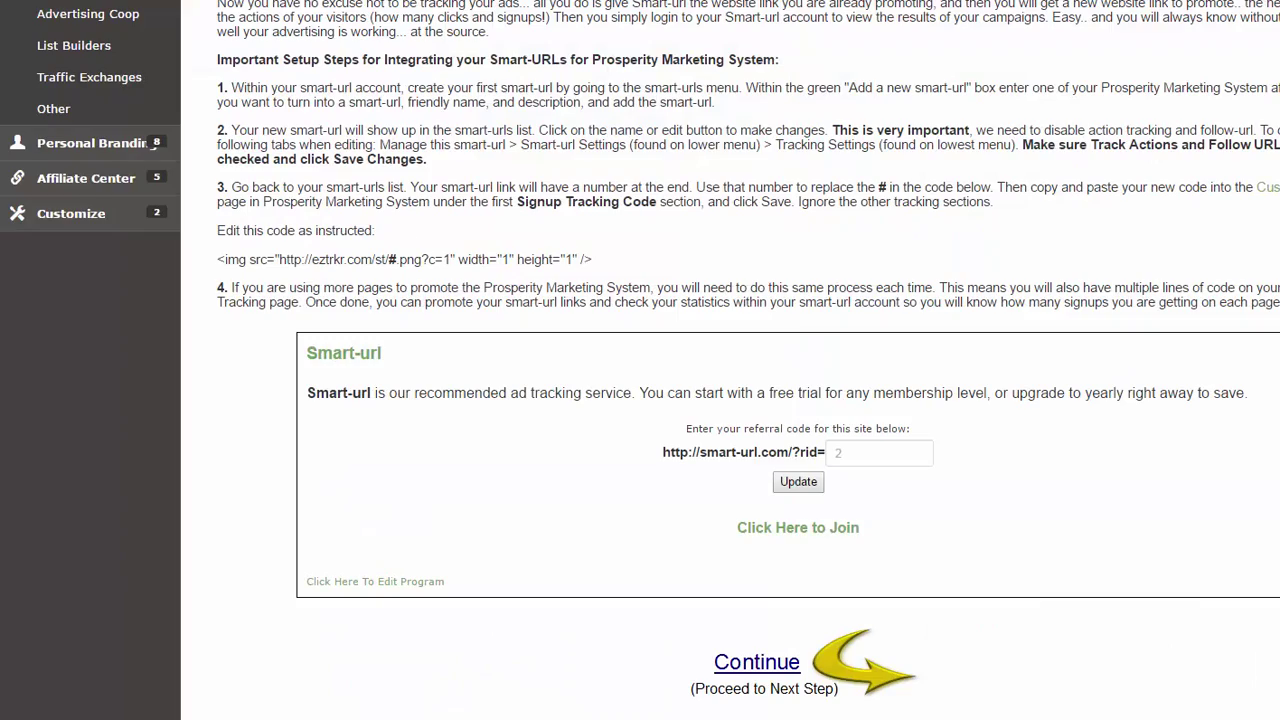
Copy the img tracking code below the setup steps on the Prosperity Marketing System Ad Tracker page
scroll(546, 230, "up", 3)
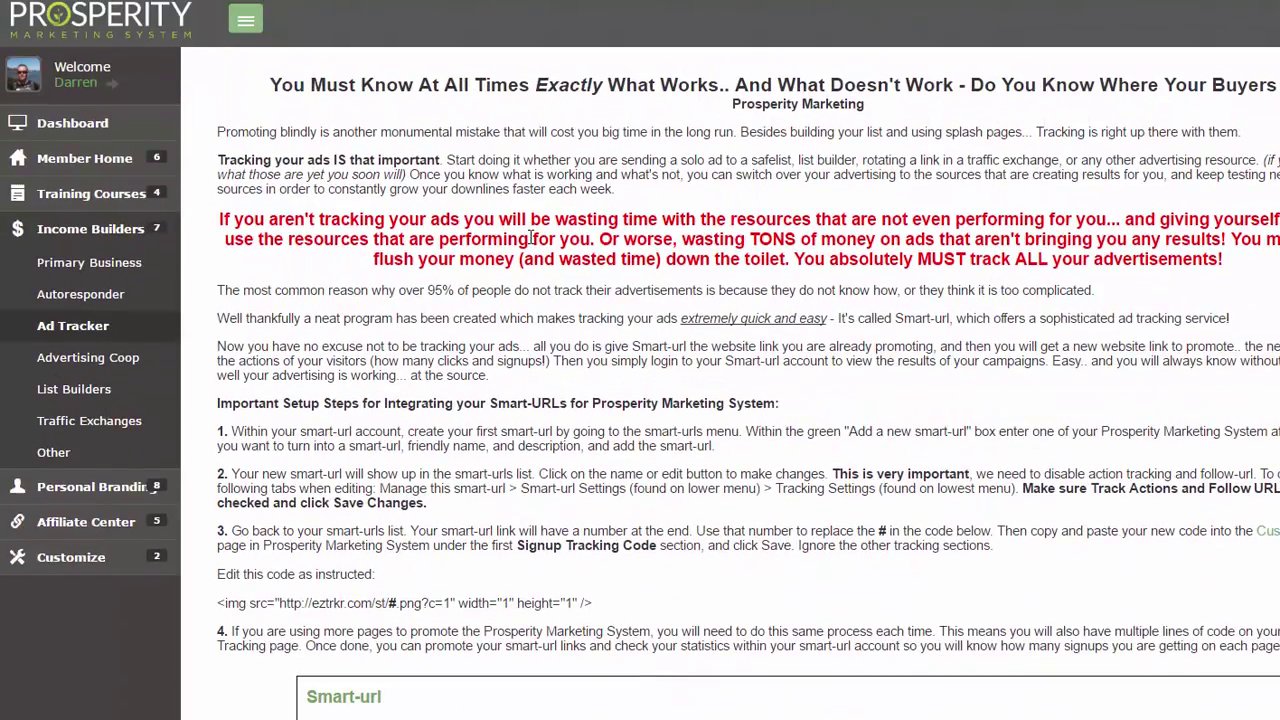
scroll(530, 237, "down", 2)
scroll(518, 245, "up", 1)
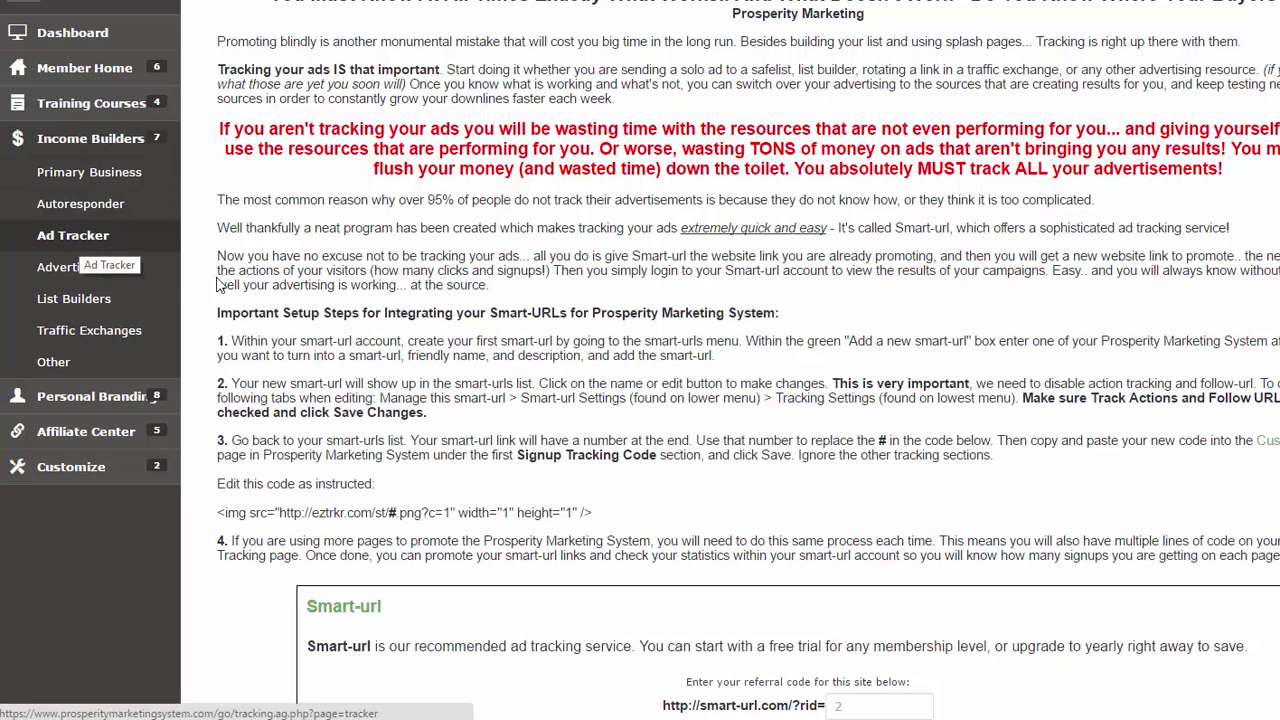
scroll(416, 310, "down", 1)
left_click_drag(592, 422, 215, 423)
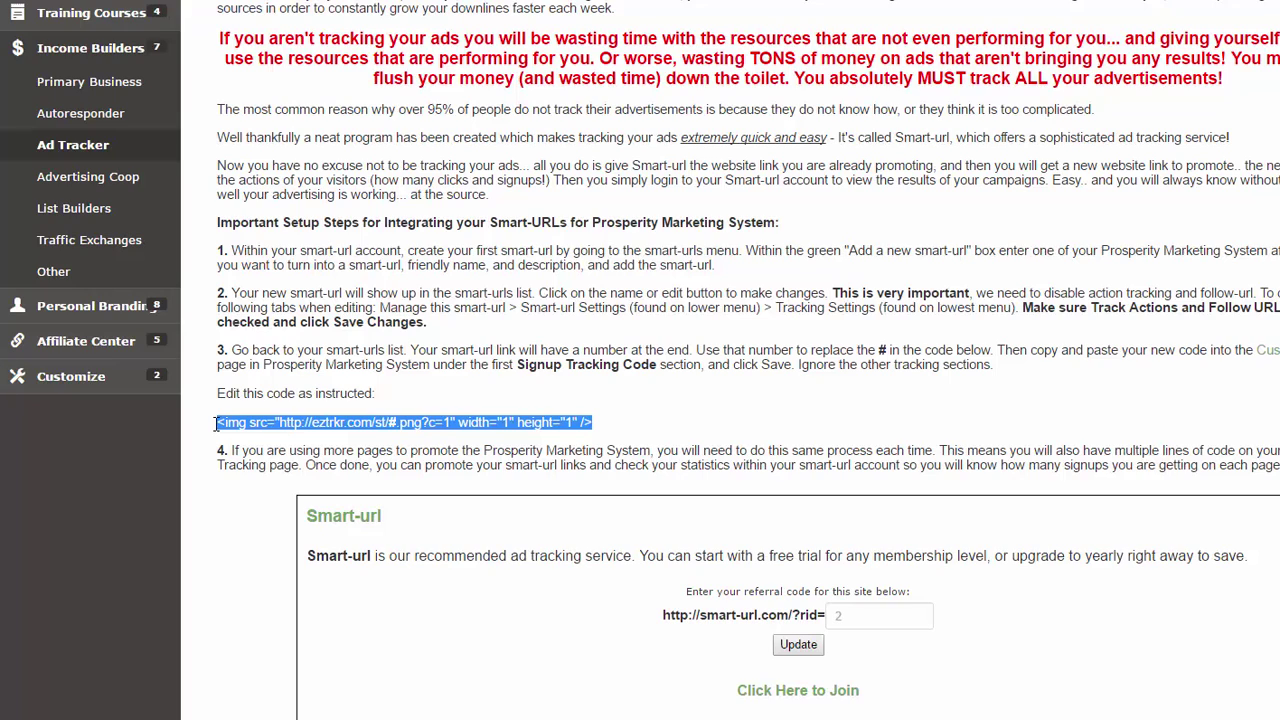
left_click(216, 422)
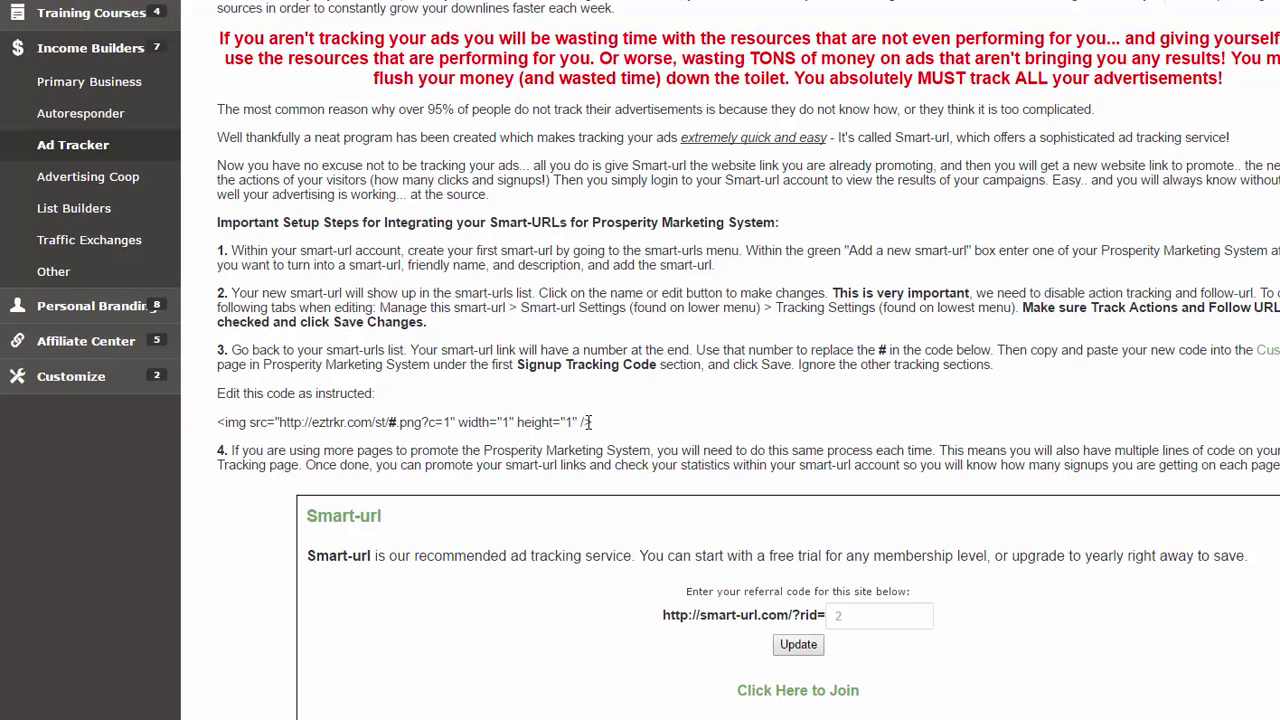
left_click_drag(595, 422, 217, 422)
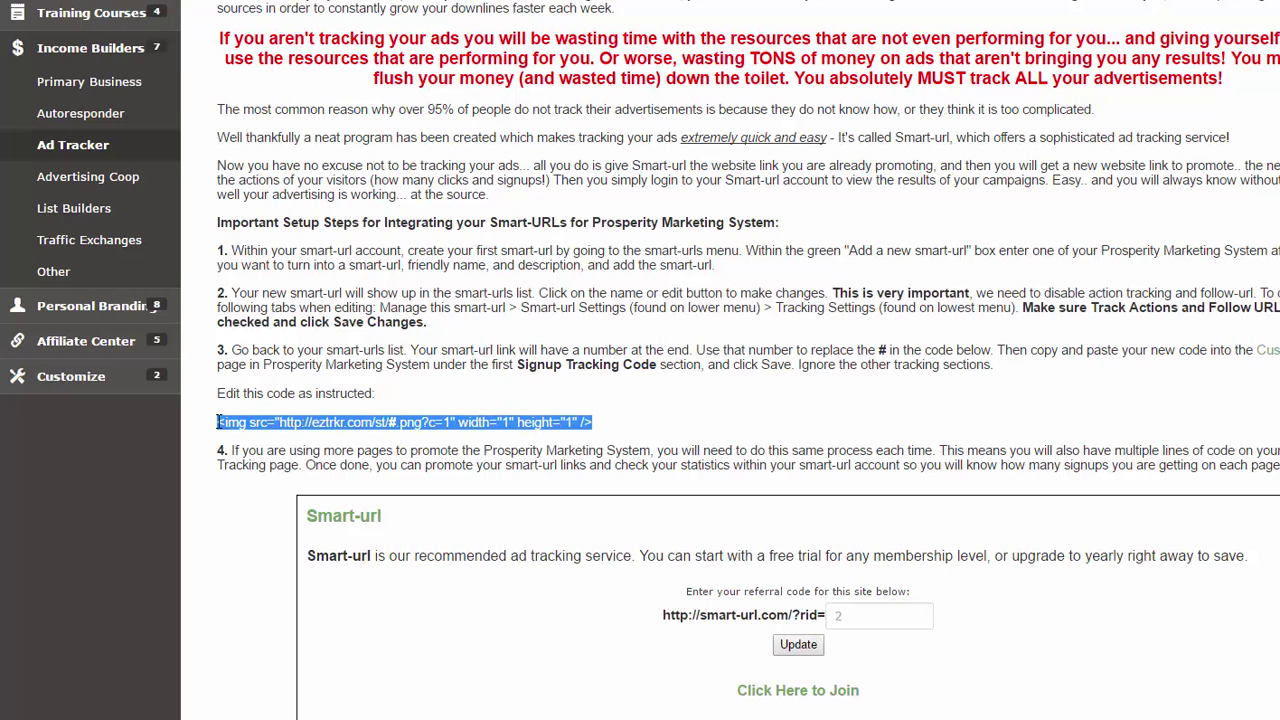
right_click(375, 424)
left_click(400, 437)
Open the Custom Tracking page and paste the copied img code below the existing lines of the Sign Up Tracking Code
left_click_drag(388, 422, 397, 422)
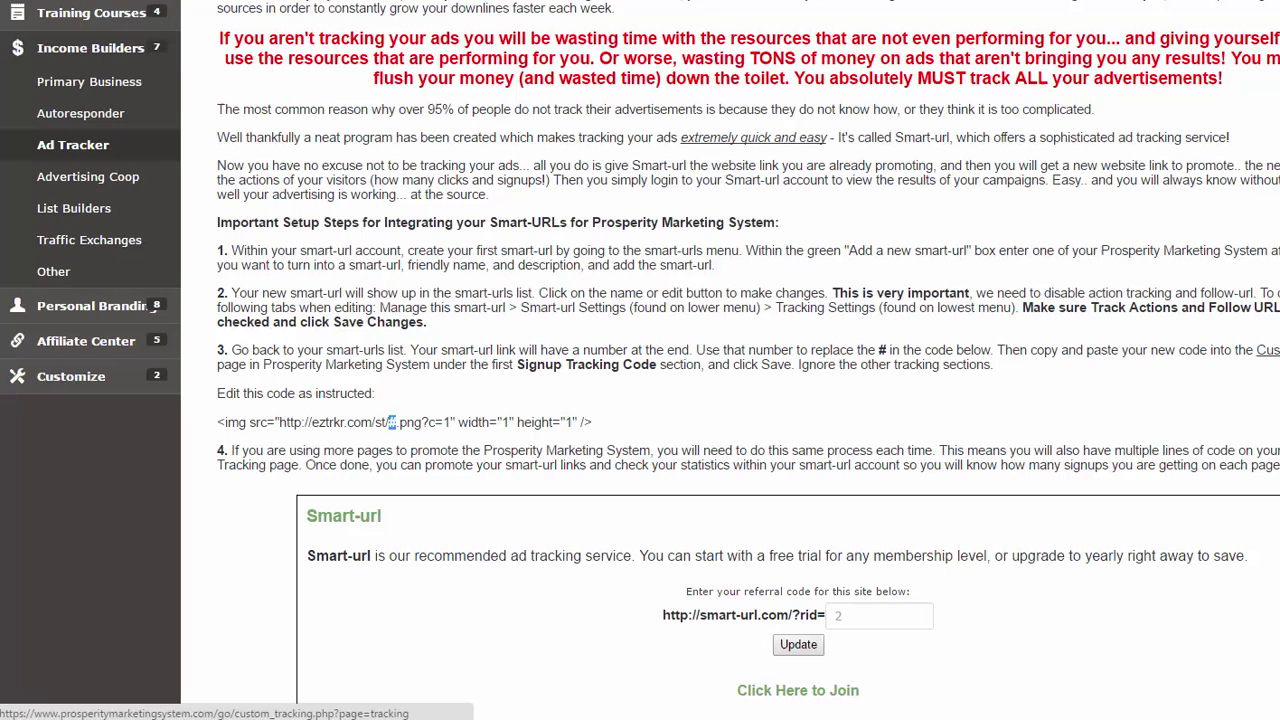
left_click(55, 314)
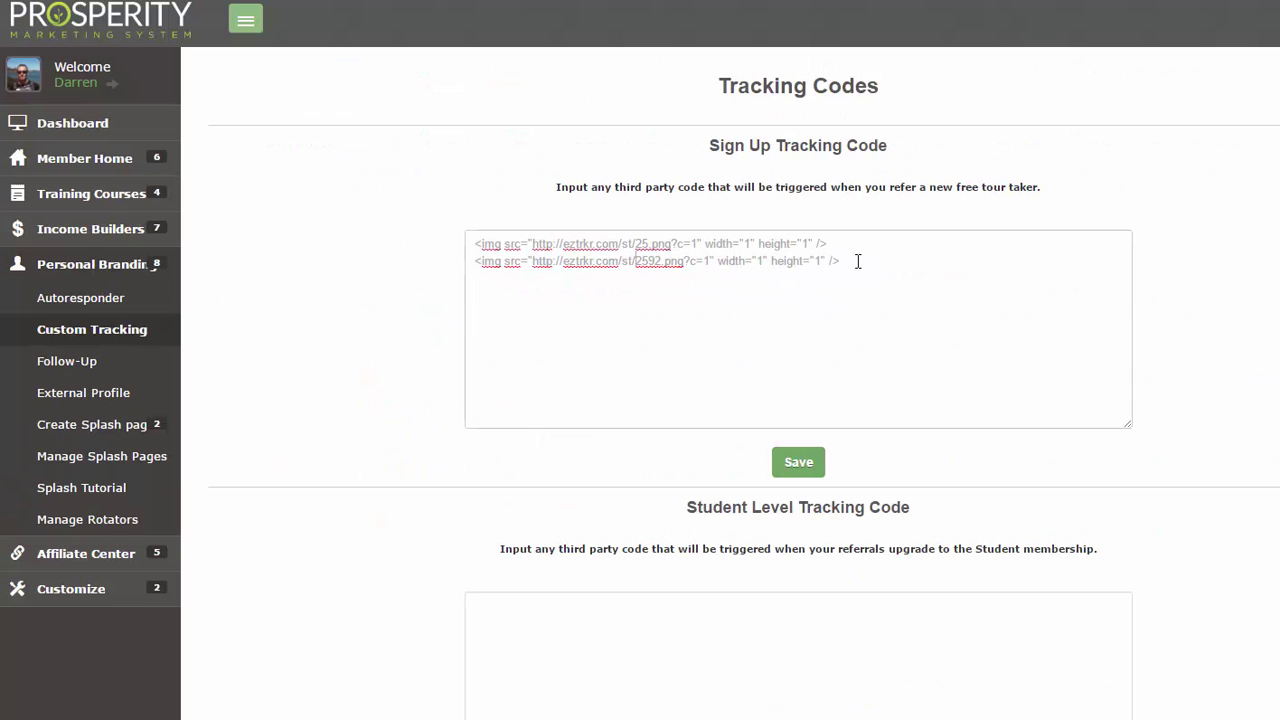
left_click(858, 261)
double_click(645, 243)
left_click(642, 243)
left_click(850, 268)
key("Return")
key("ctrl+v")
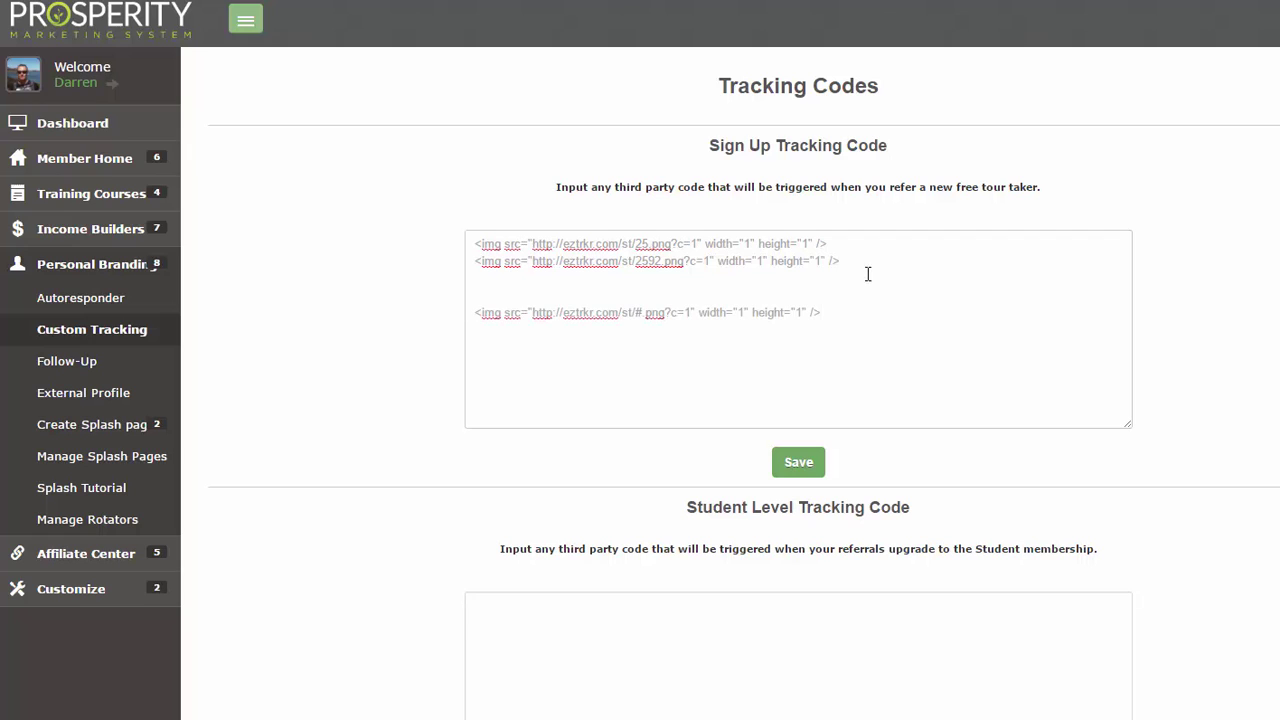
Replace the # placeholder in the pasted tracking code with 25 and delete that pasted code again
left_click_drag(825, 310, 466, 310)
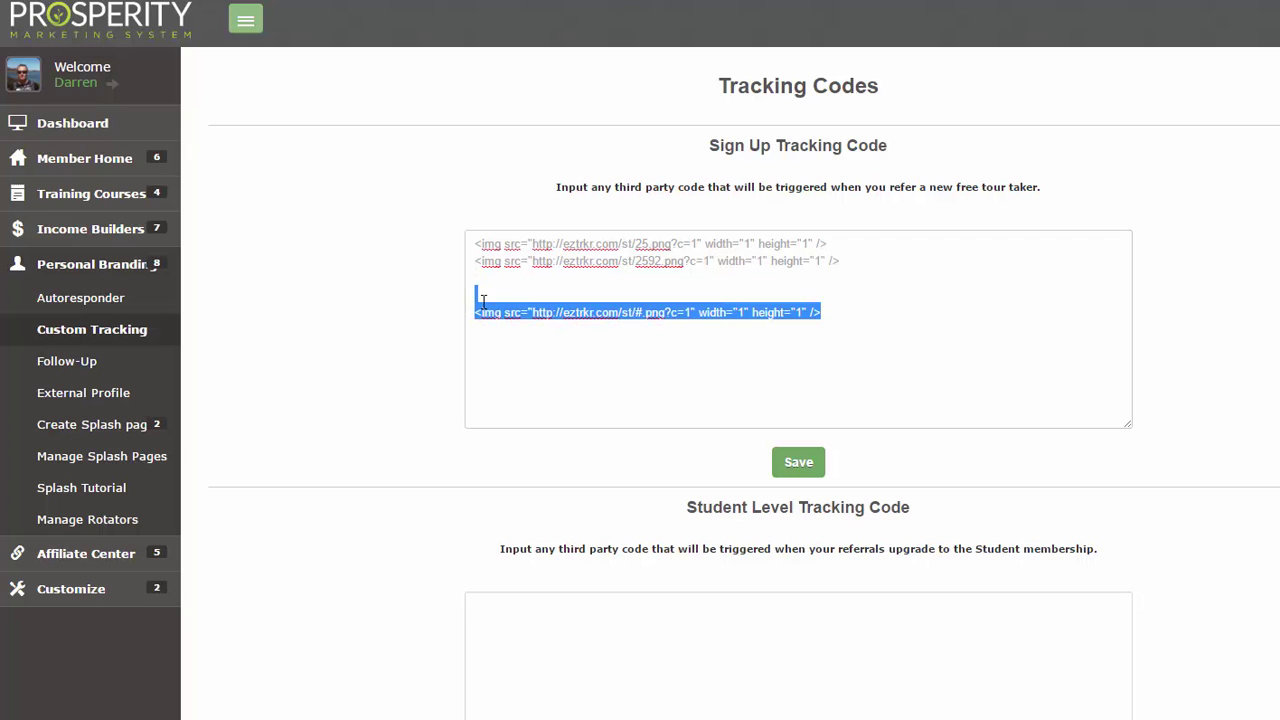
left_click(631, 307)
left_click(642, 311)
key("BackSpace")
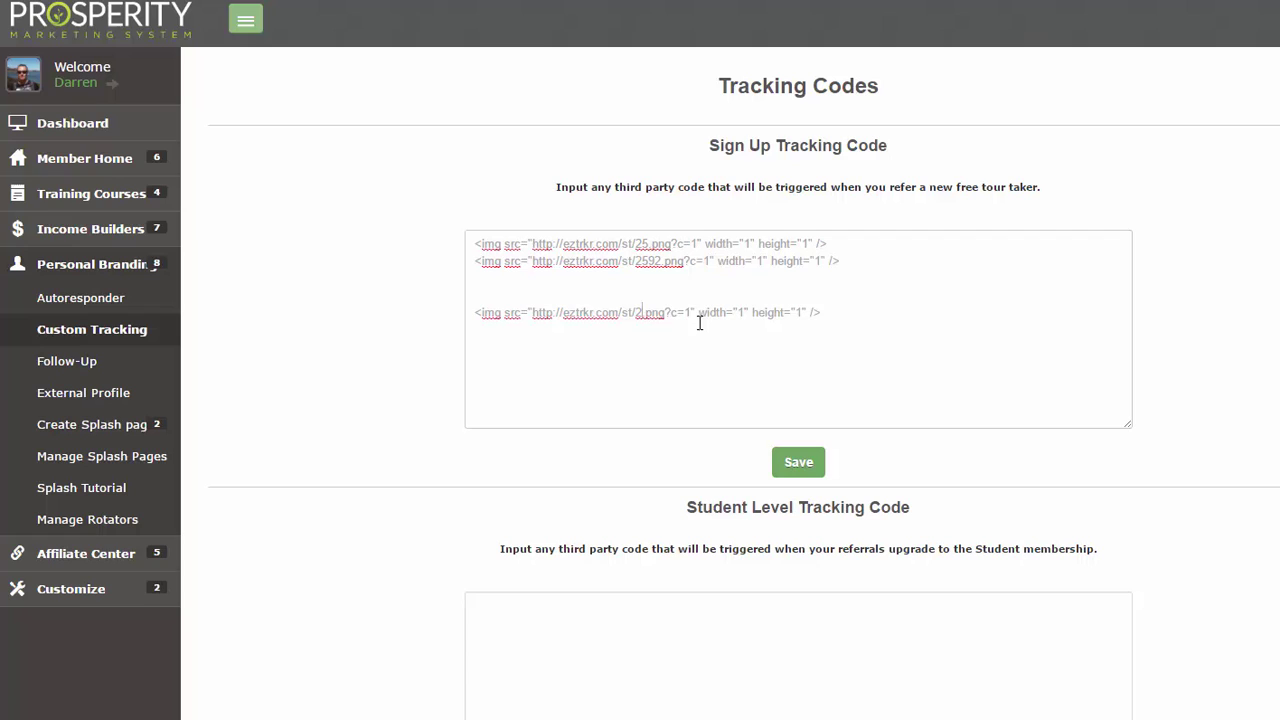
type("25")
left_click_drag(836, 314, 408, 323)
key("BackSpace")
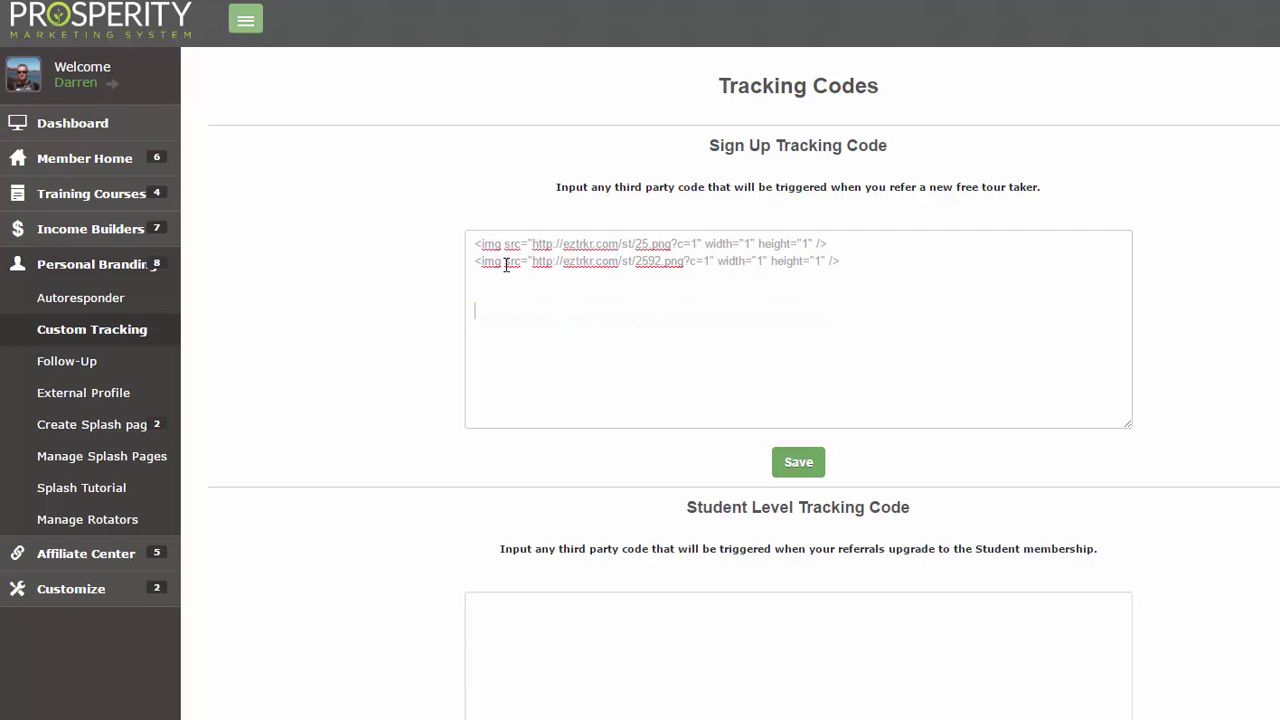
Examine the two existing sign-up tracking code lines and the smart-url numbers they contain
left_click(643, 257)
left_click_drag(662, 258, 638, 252)
left_click(638, 252)
left_click_drag(858, 256, 598, 247)
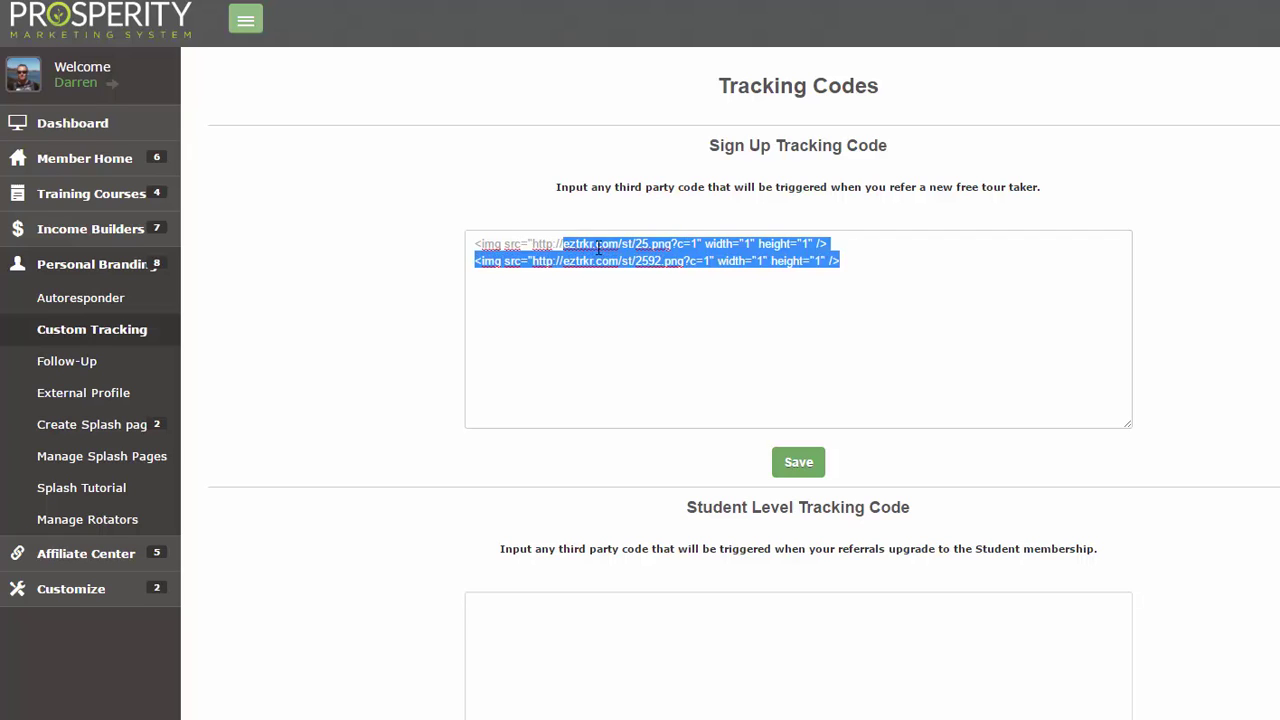
left_click(703, 295)
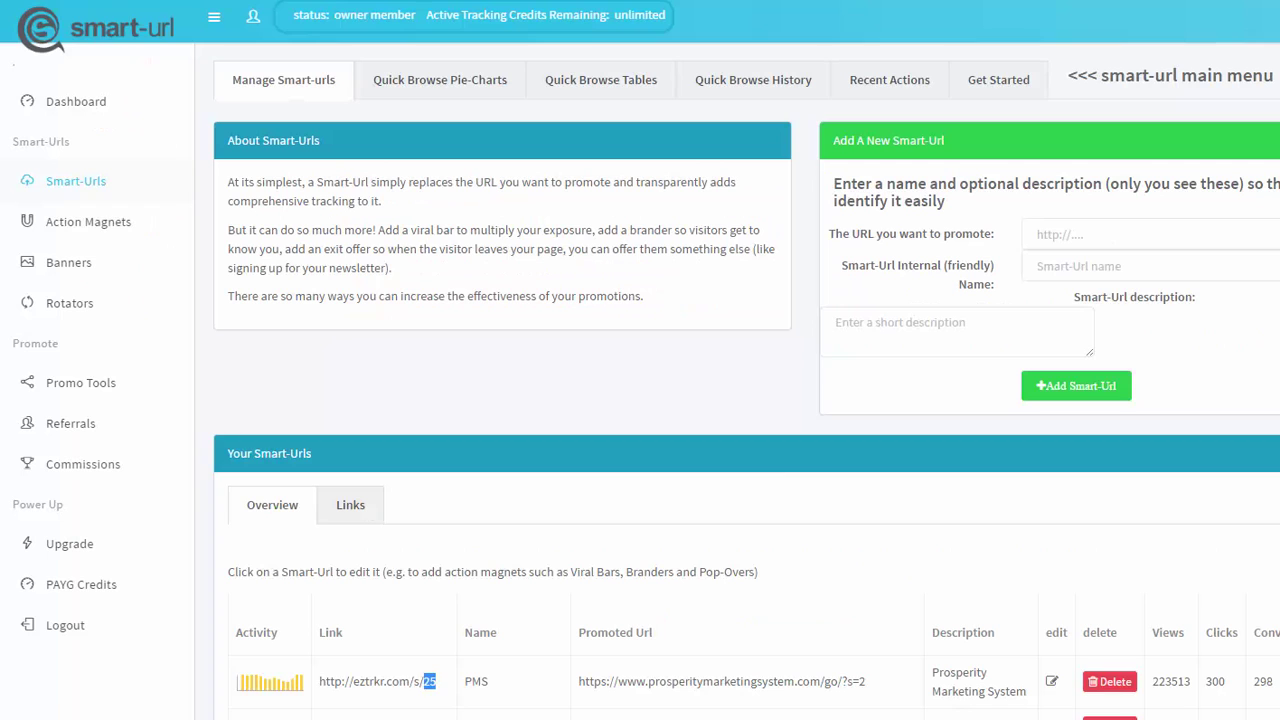
Highlight the full tracking link of the PMS smart-url and look over the Your Smart-Urls list
left_click_drag(440, 688, 316, 680)
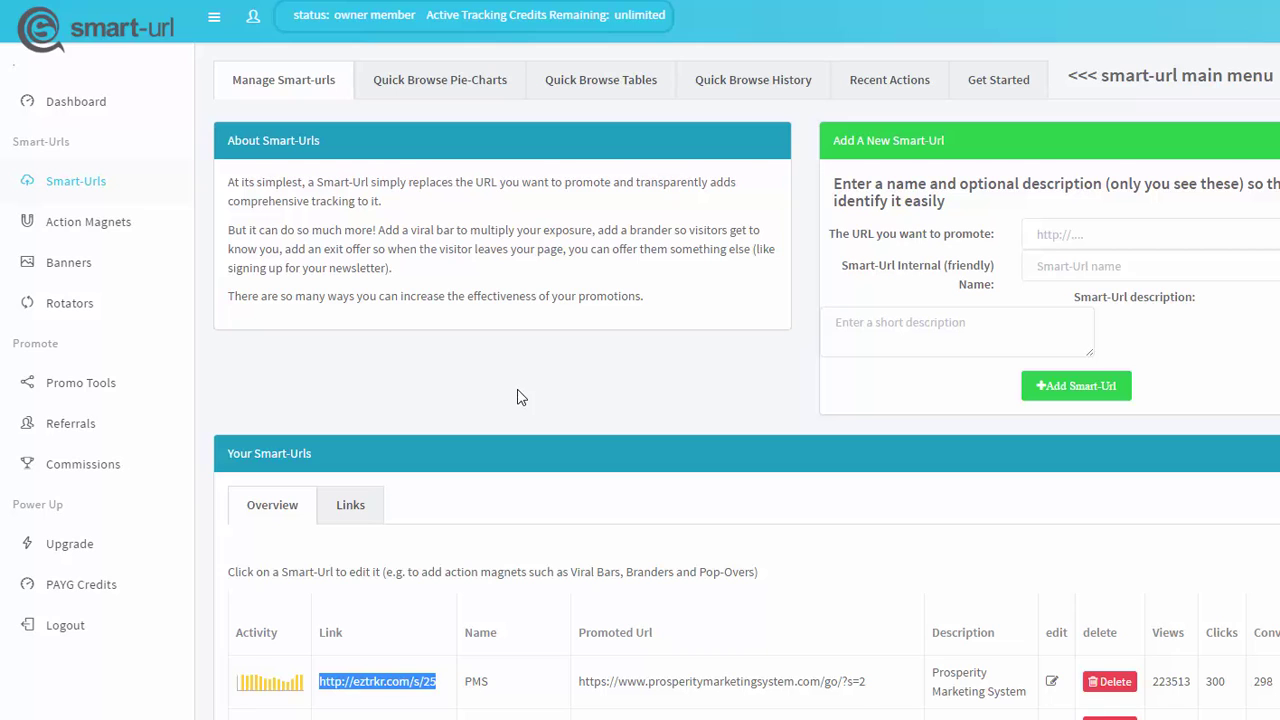
scroll(566, 288, "down", 4)
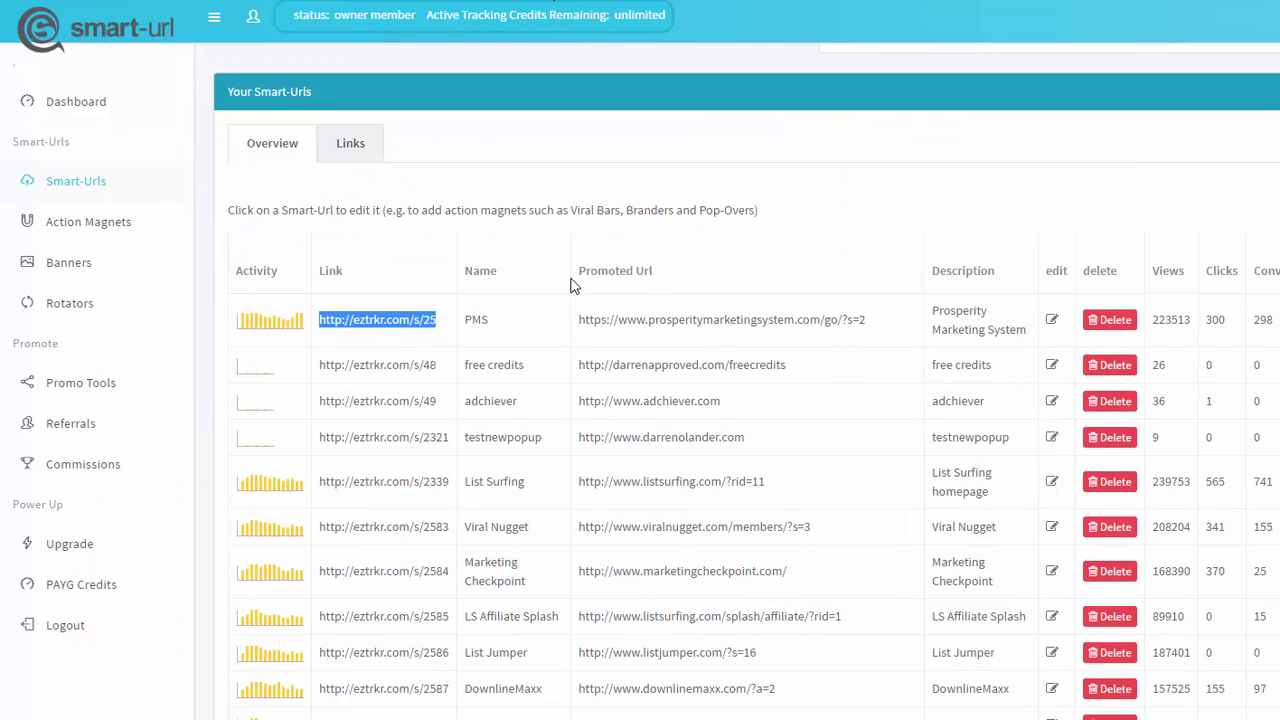
scroll(568, 276, "up", 4)
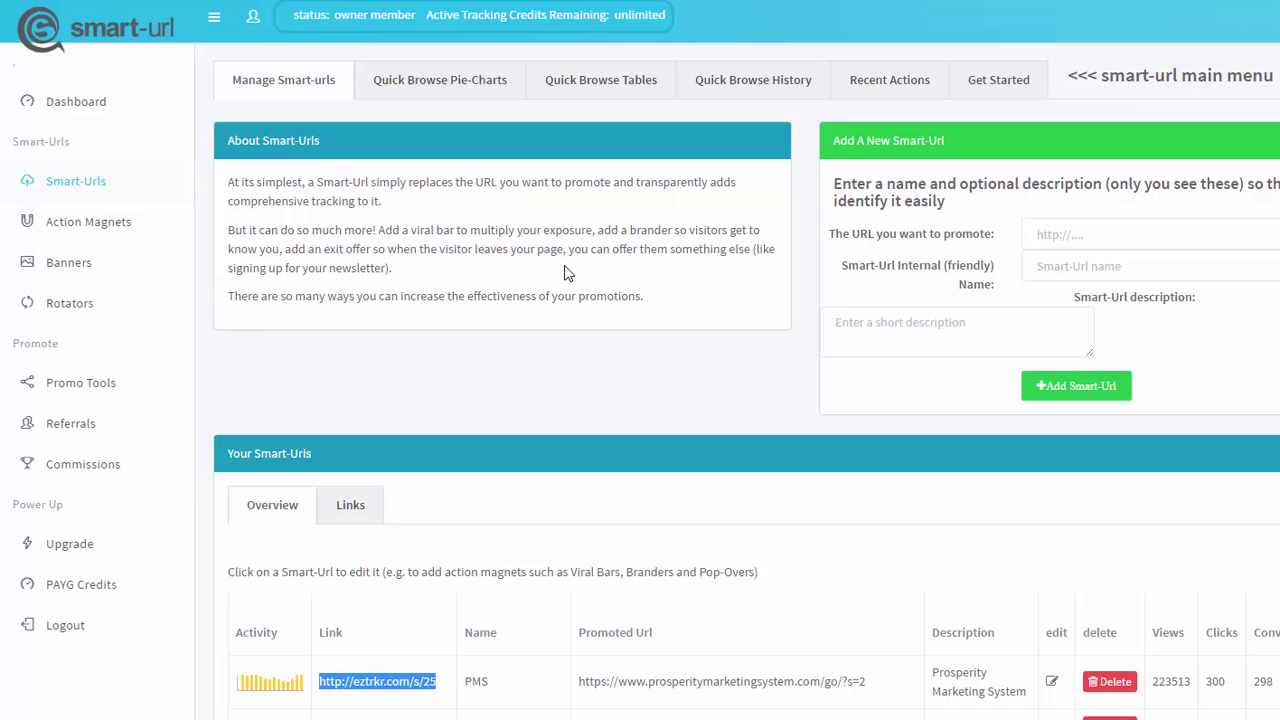
Open the Get Started page and review the Getting More From Smart-Urls guide and the Helpful Resources videos
left_click(1005, 84)
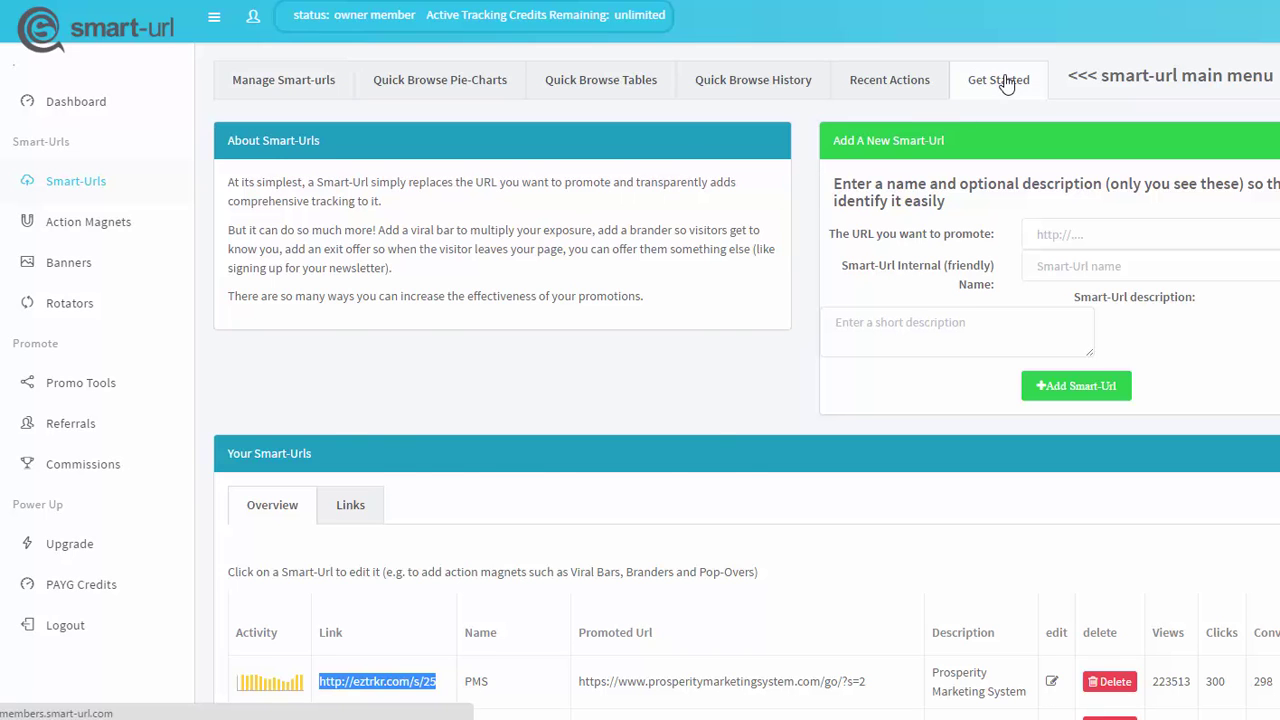
scroll(1077, 261, "down", 5)
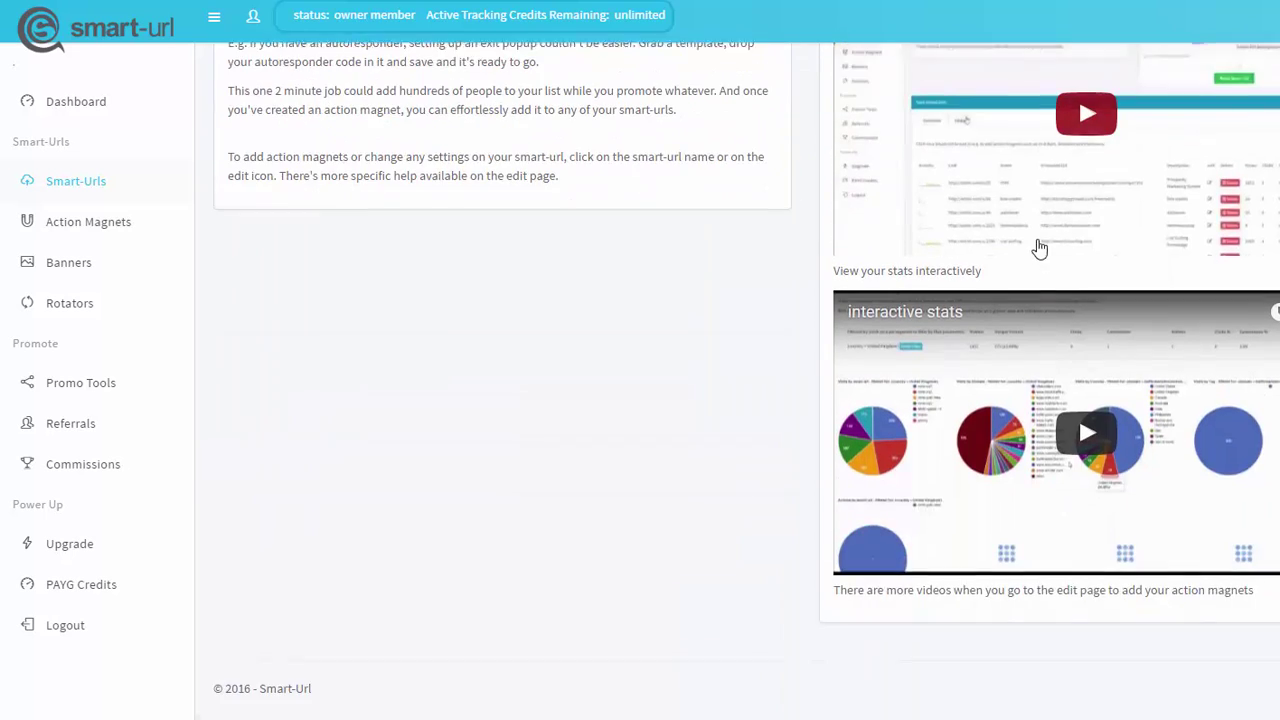
scroll(773, 366, "up", 6)
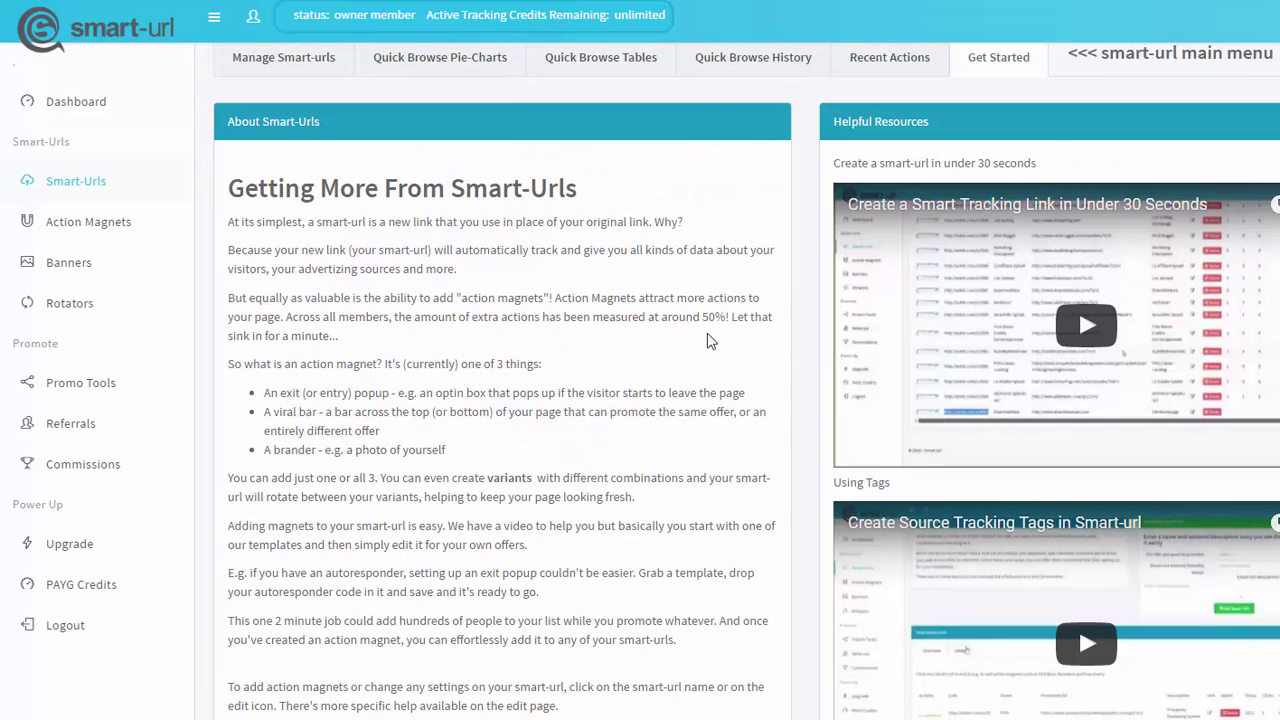
scroll(587, 309, "down", 3)
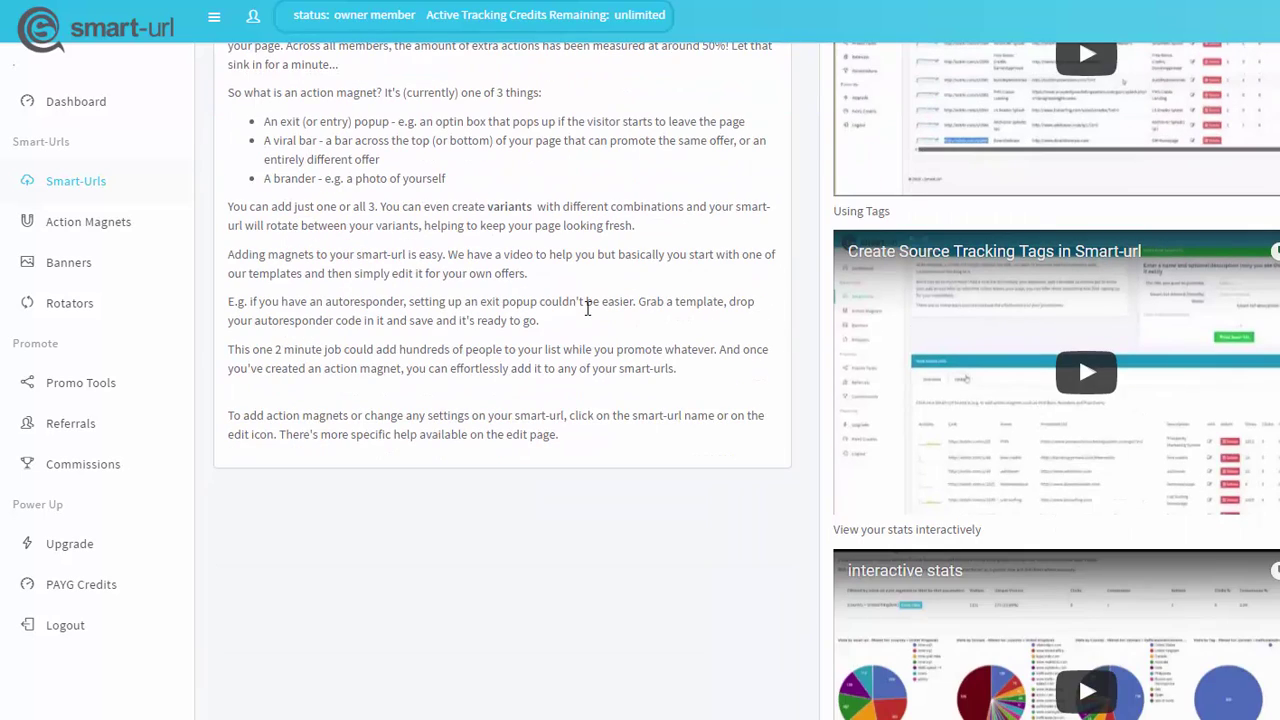
scroll(674, 300, "down", 3)
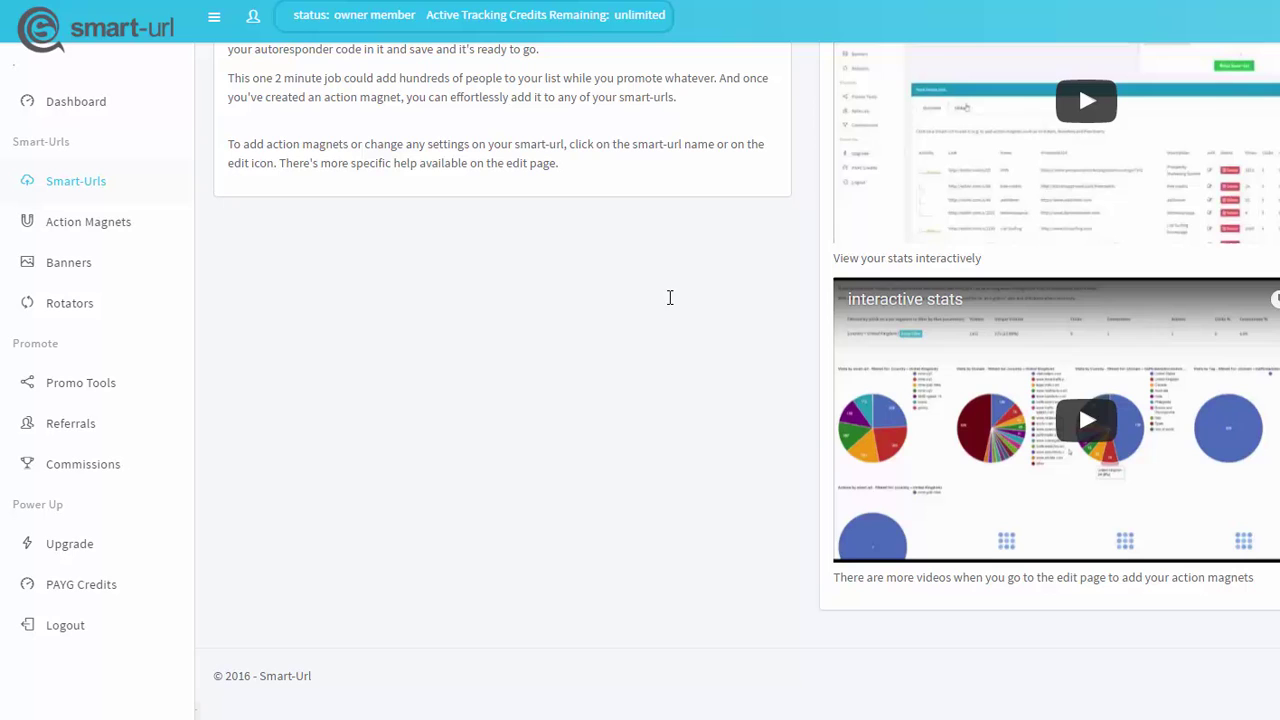
scroll(569, 373, "up", 4)
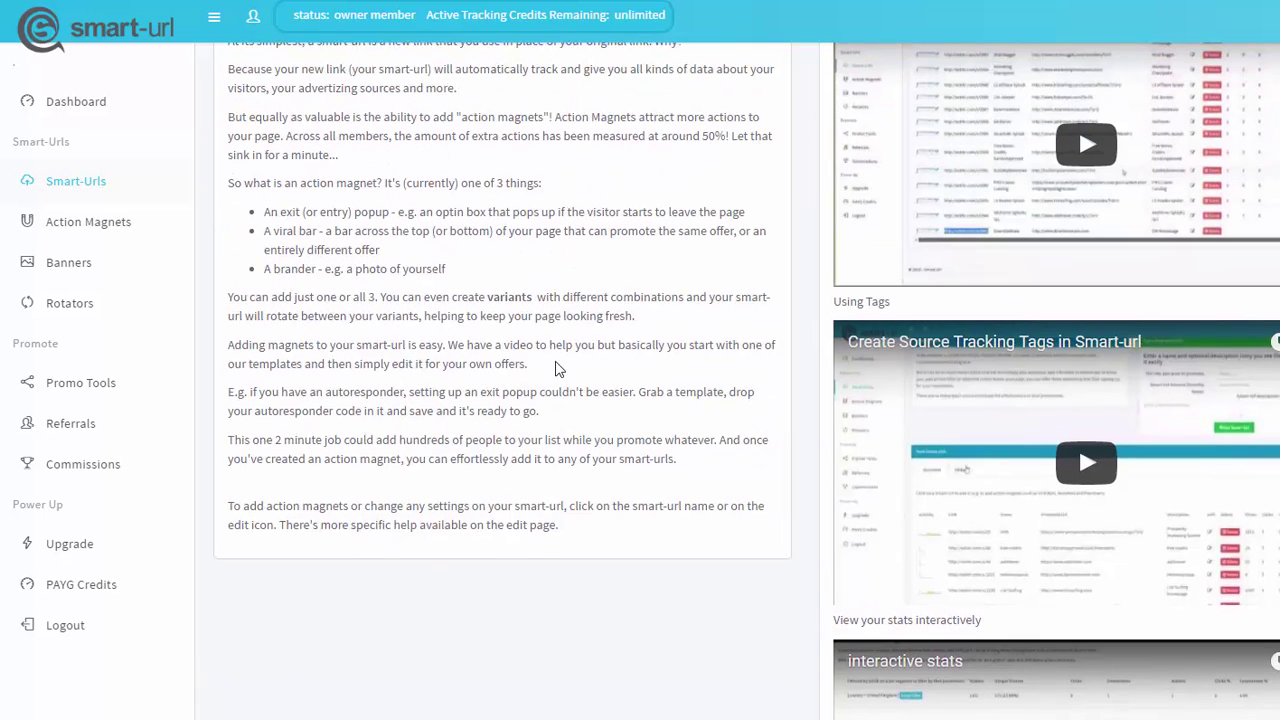
scroll(557, 370, "up", 2)
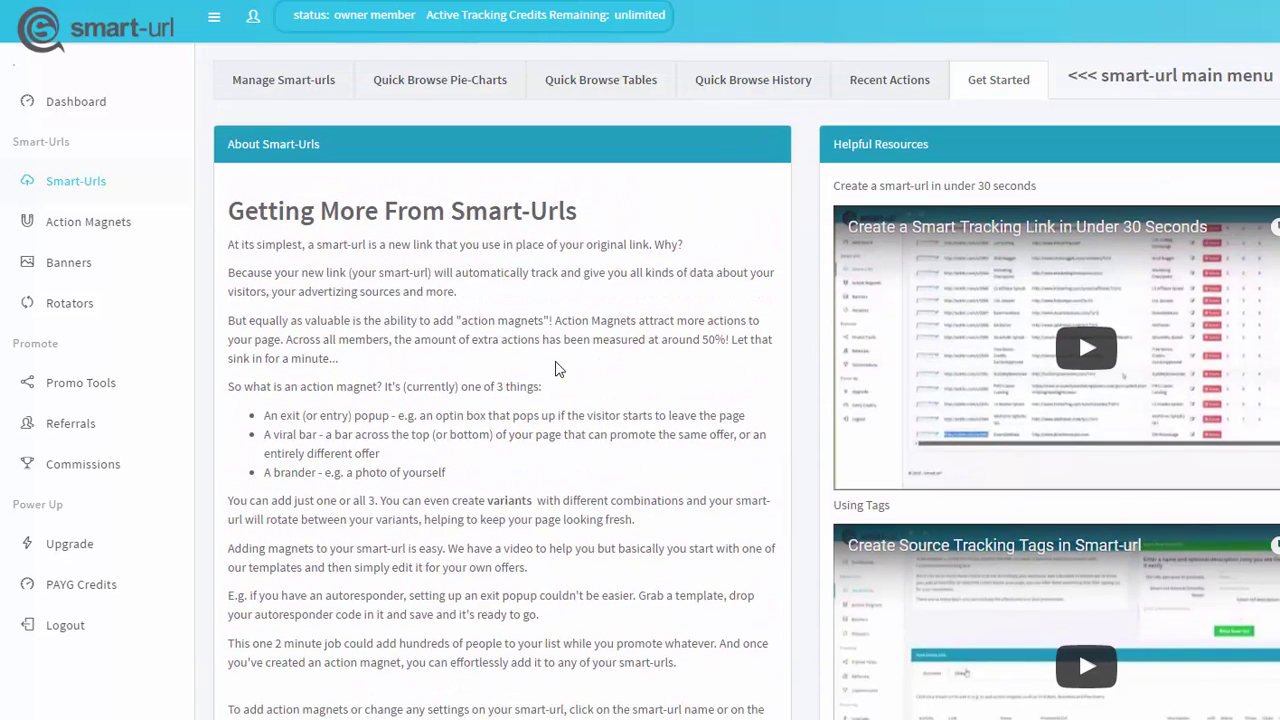